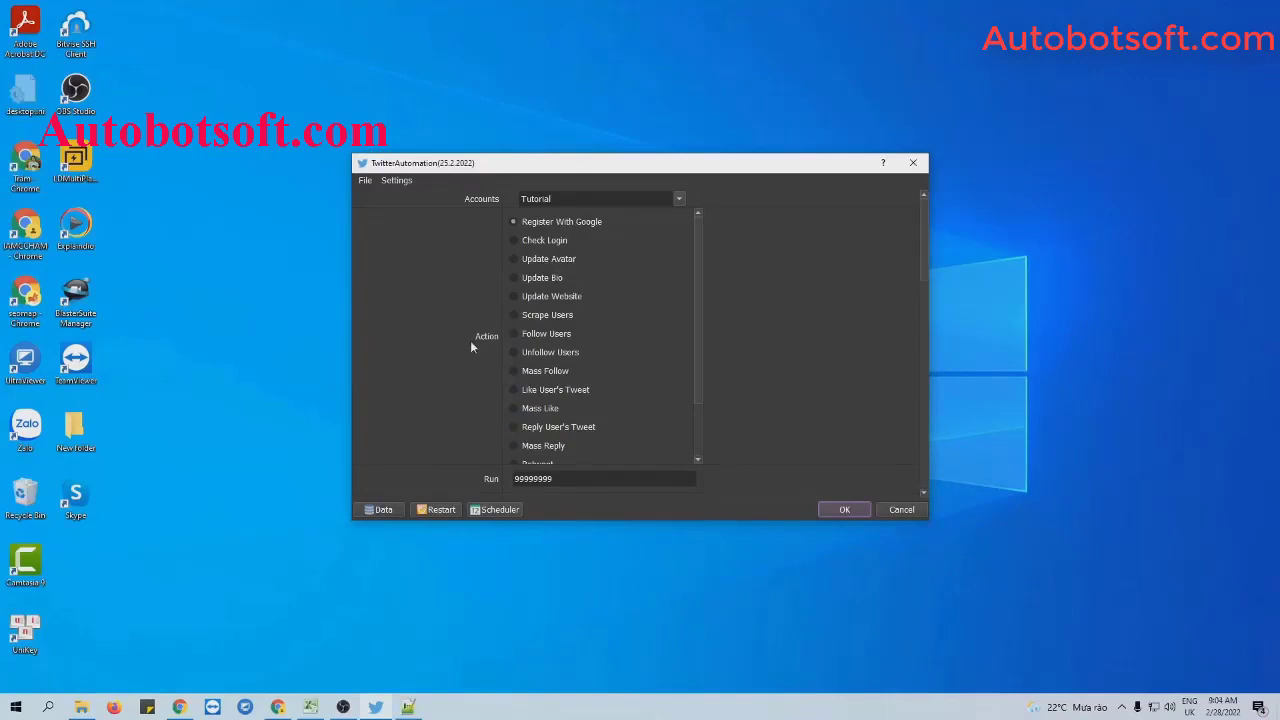
# Scroll down from the Mass Reply action to its file path settings.
pyautogui.scroll(-1, 589, 340)
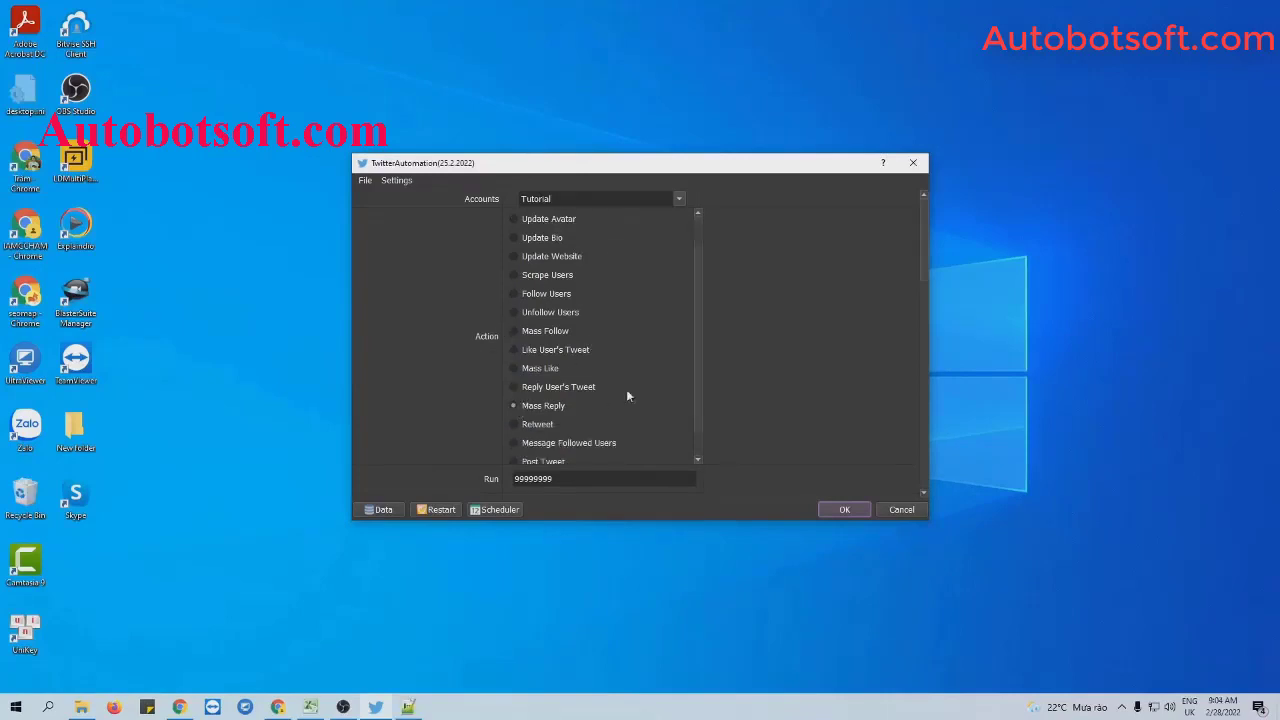
pyautogui.scroll(-8, 835, 356)
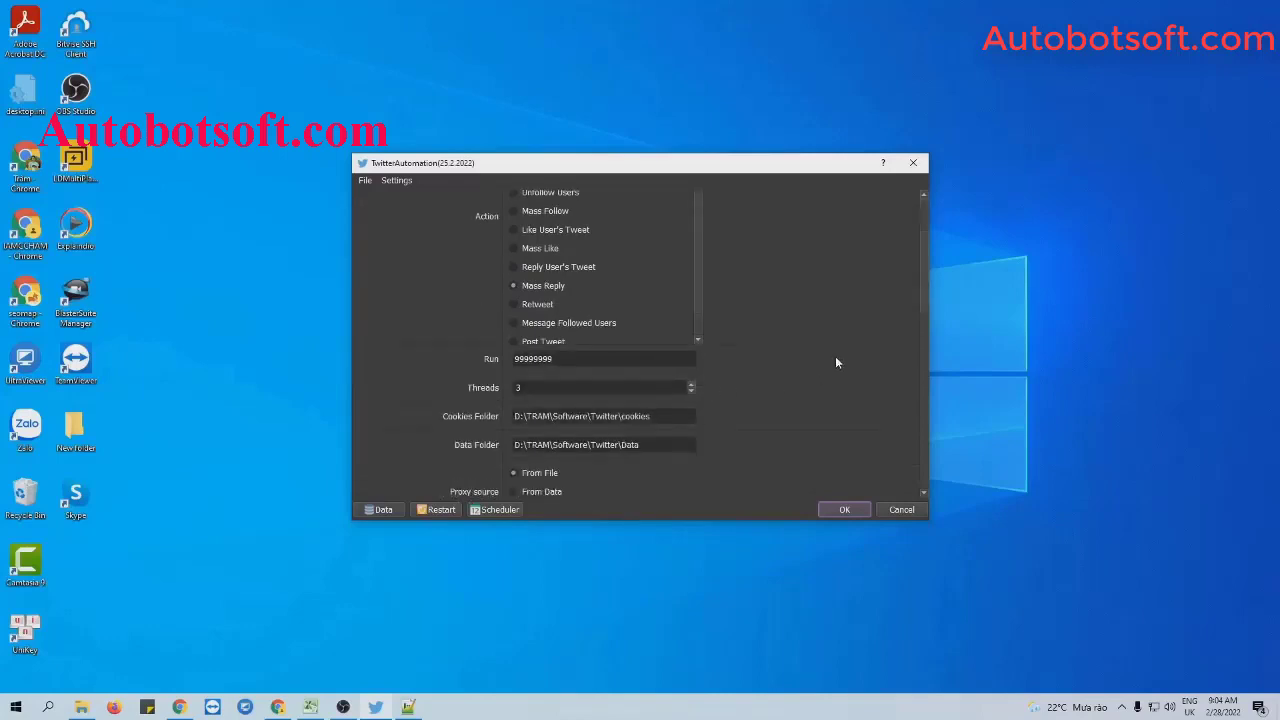
pyautogui.scroll(-6, 838, 358)
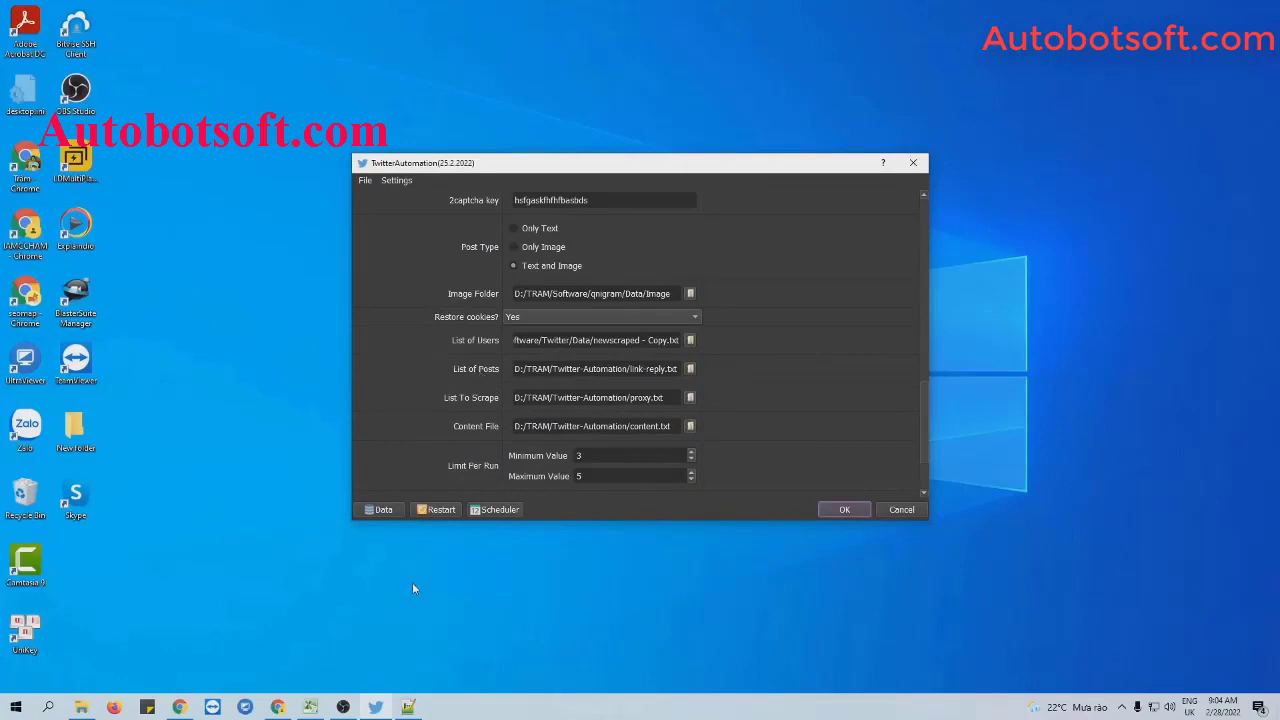
# Make a new blank text document named link-reply.txt in Twitter-Automation and open it in Notepad++.
pyautogui.click(81, 707)
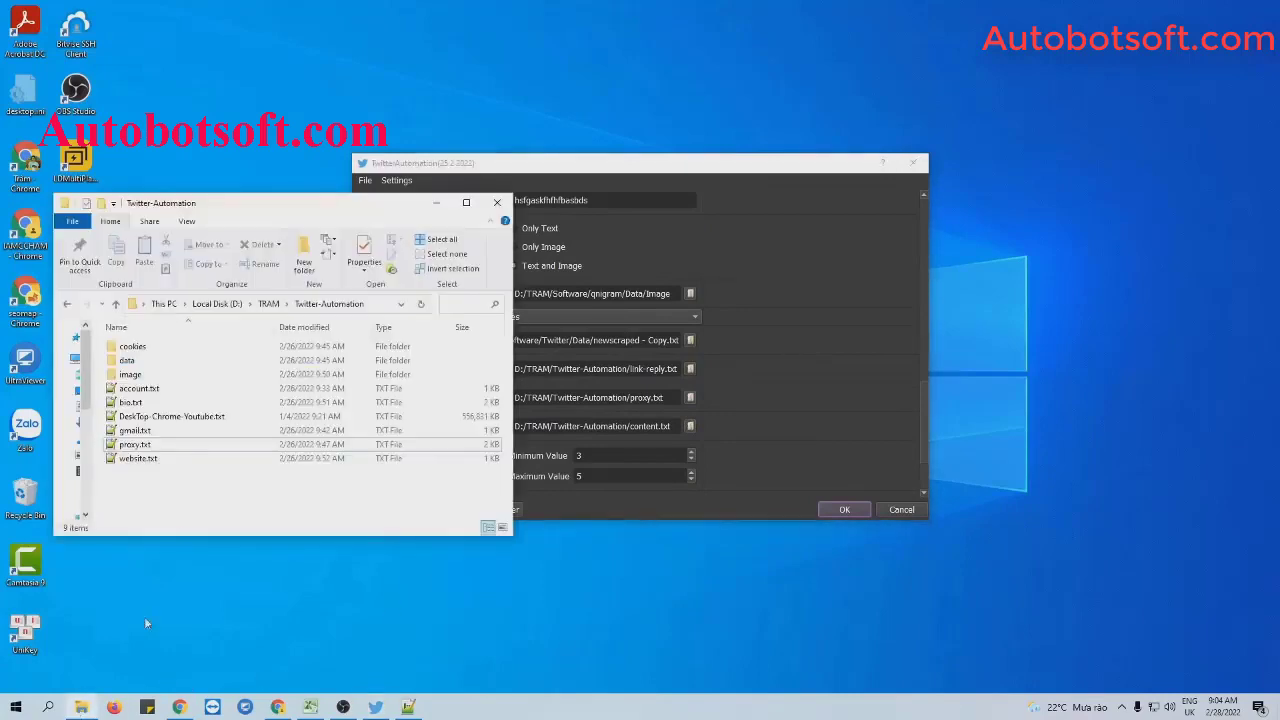
pyautogui.rightClick(198, 482)
pyautogui.moveTo(266, 651)
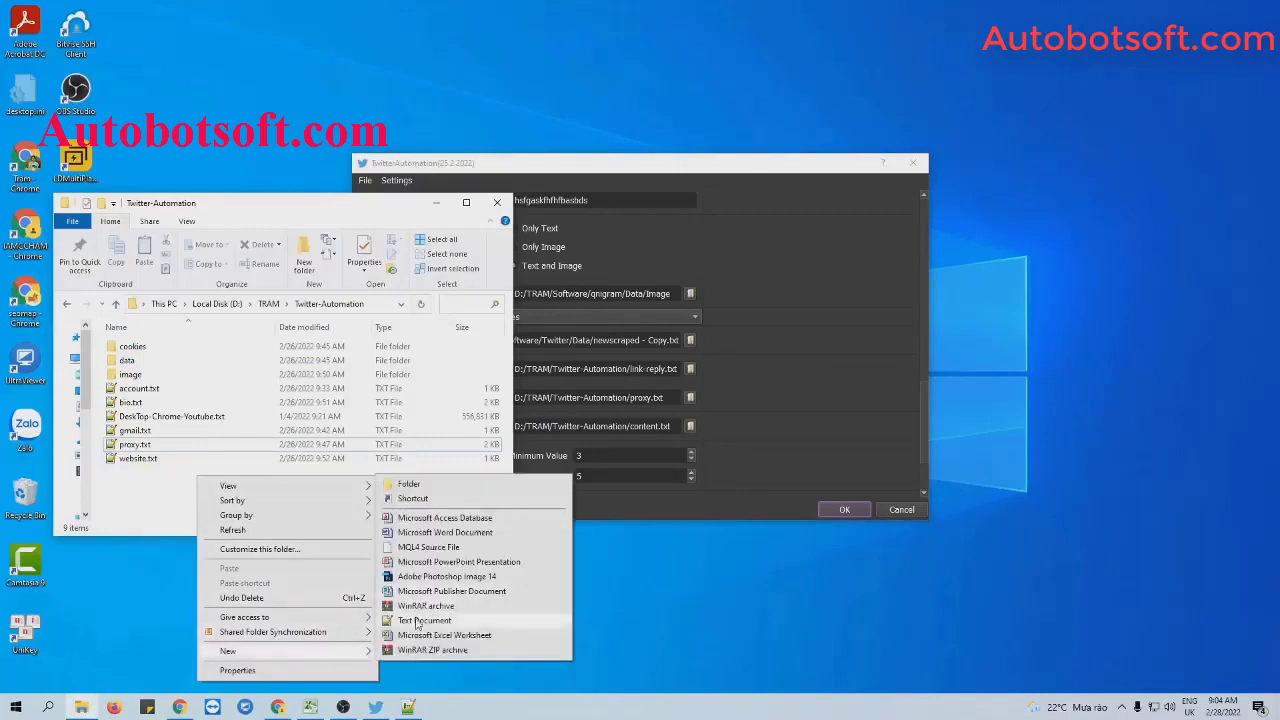
pyautogui.click(418, 621)
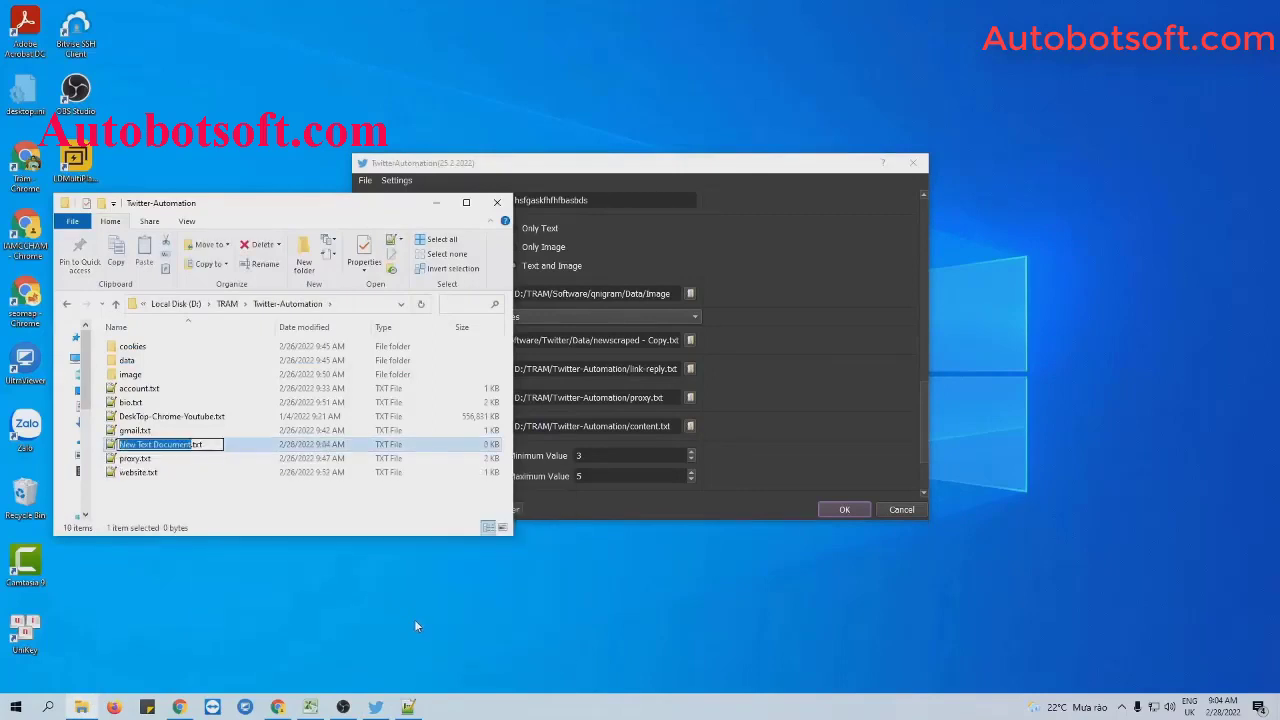
pyautogui.write('link-reply')
pyautogui.press('Return')
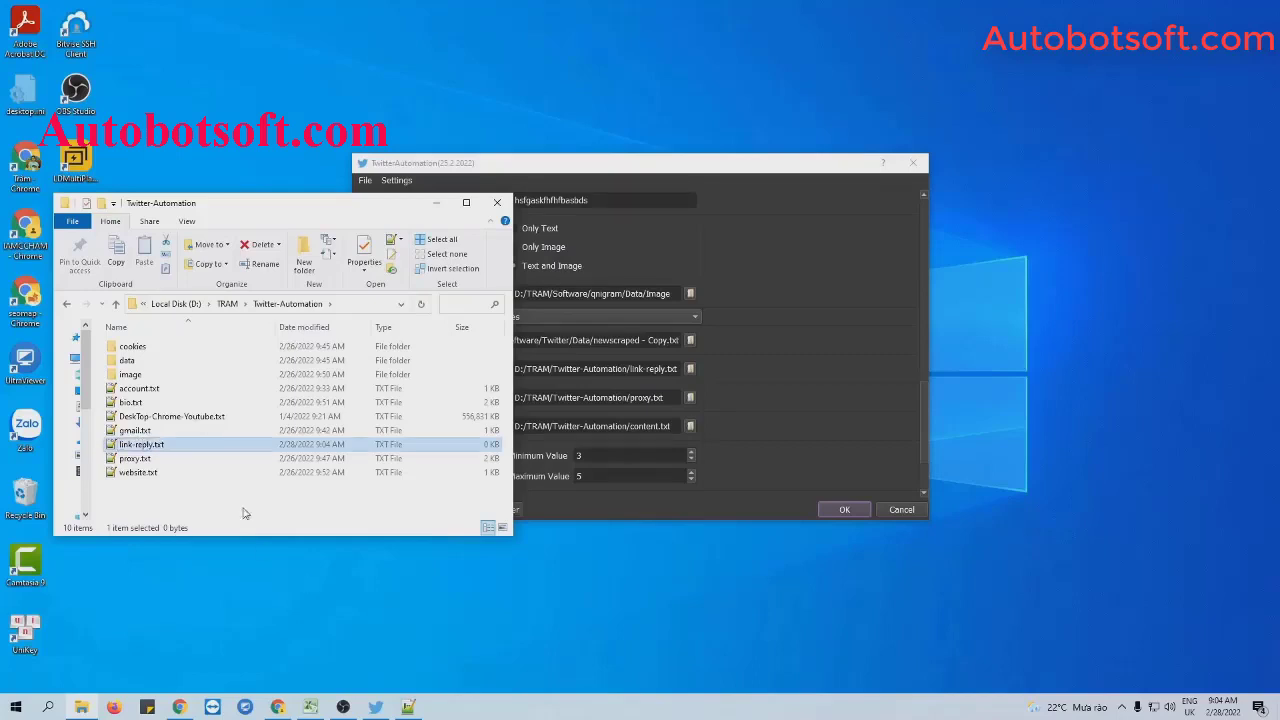
pyautogui.doubleClick(241, 446)
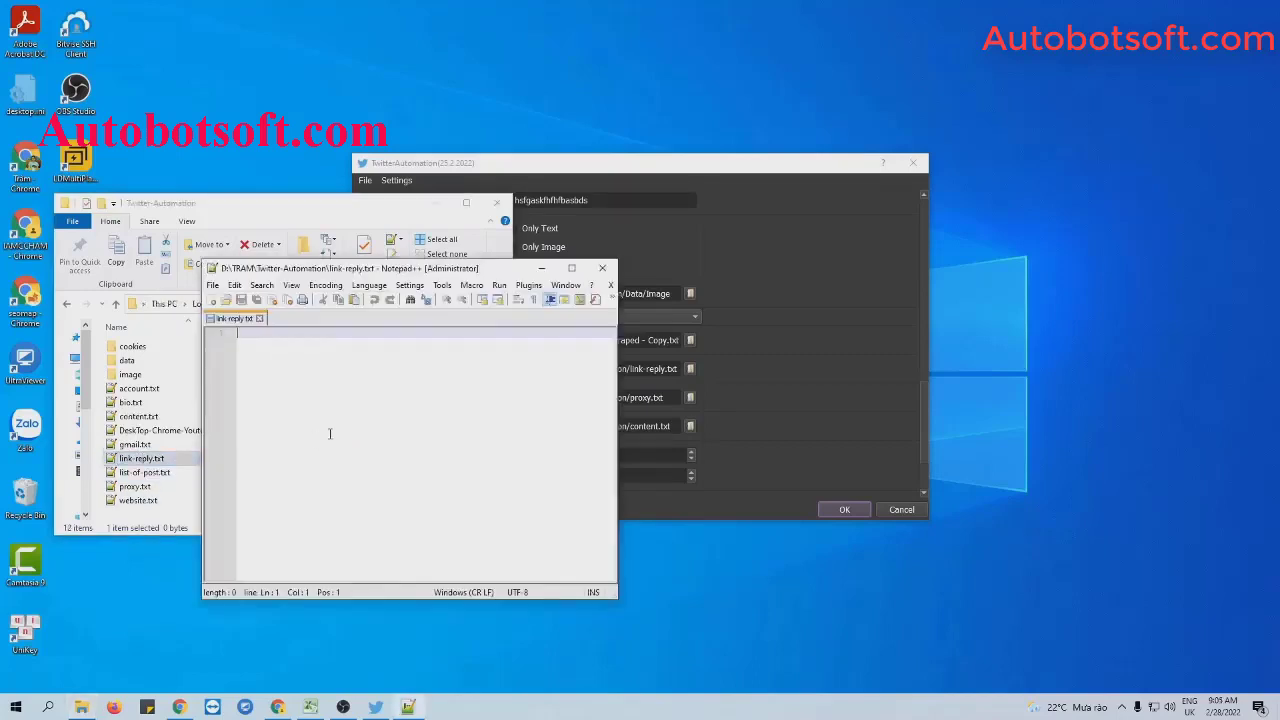
# Paste the Hola tweet's page URL into link-reply.txt and save the file.
pyautogui.click(181, 706)
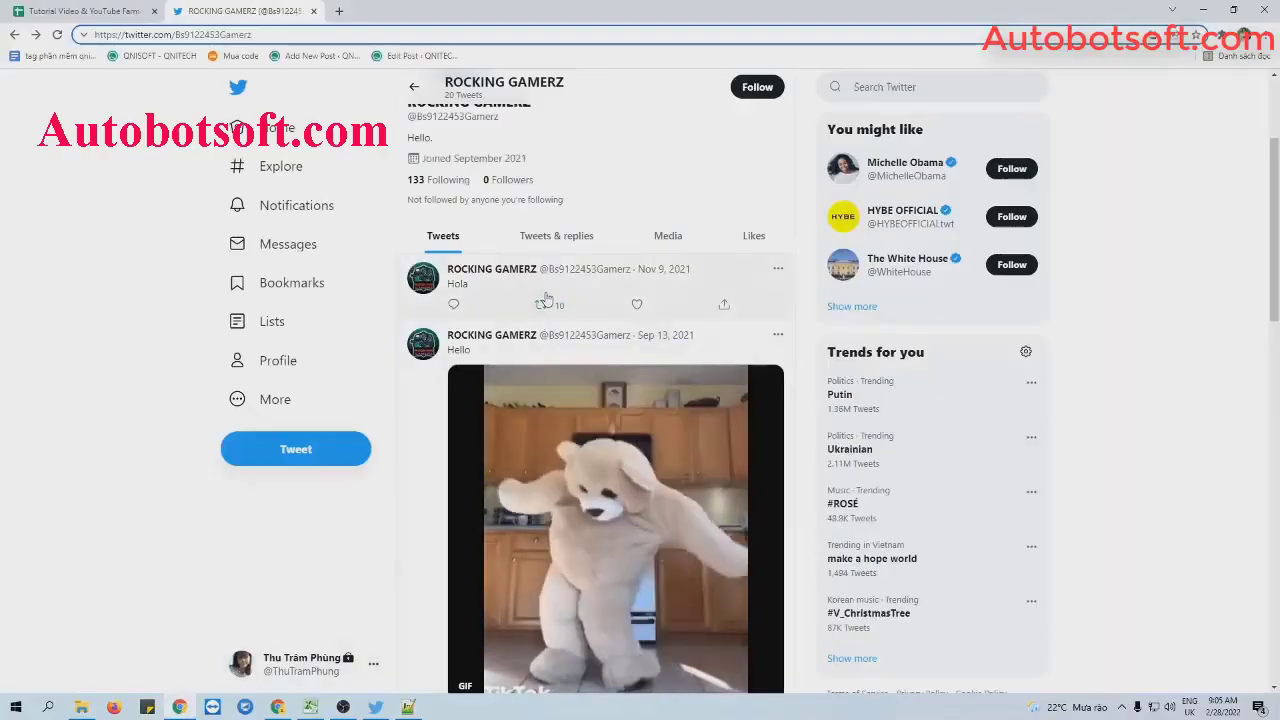
pyautogui.click(665, 269)
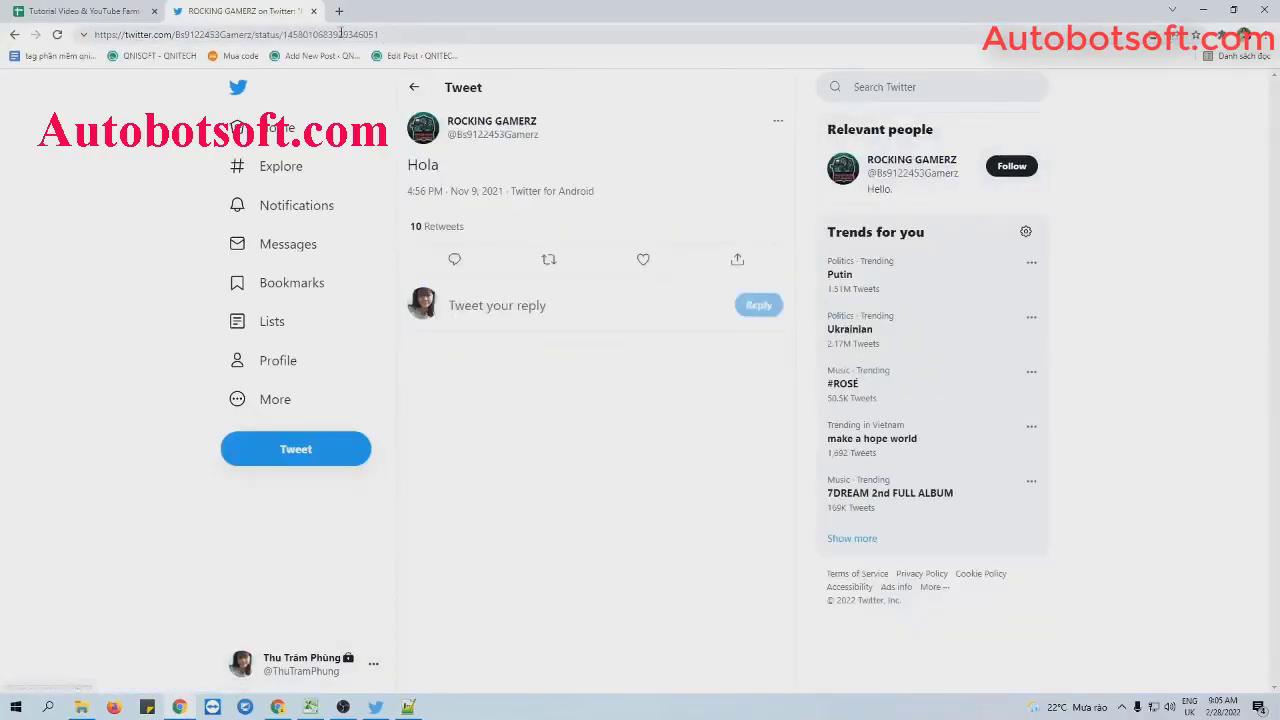
pyautogui.click(424, 34)
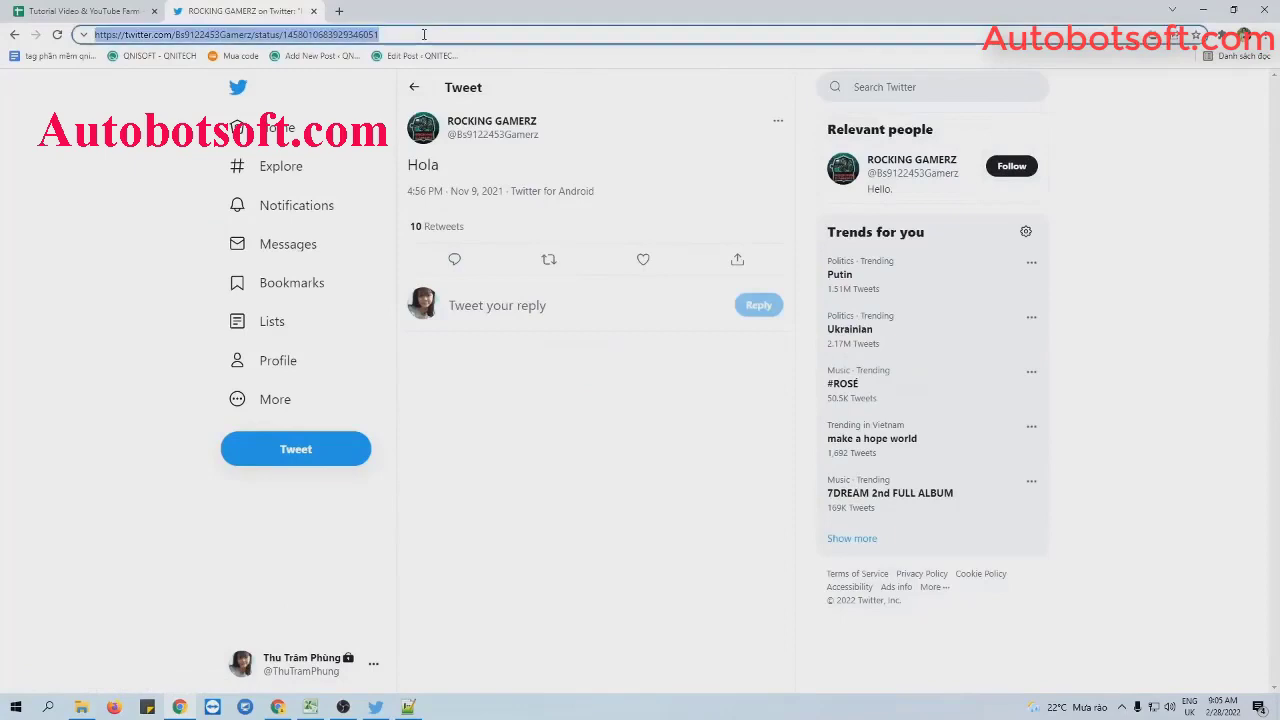
pyautogui.click(1203, 7)
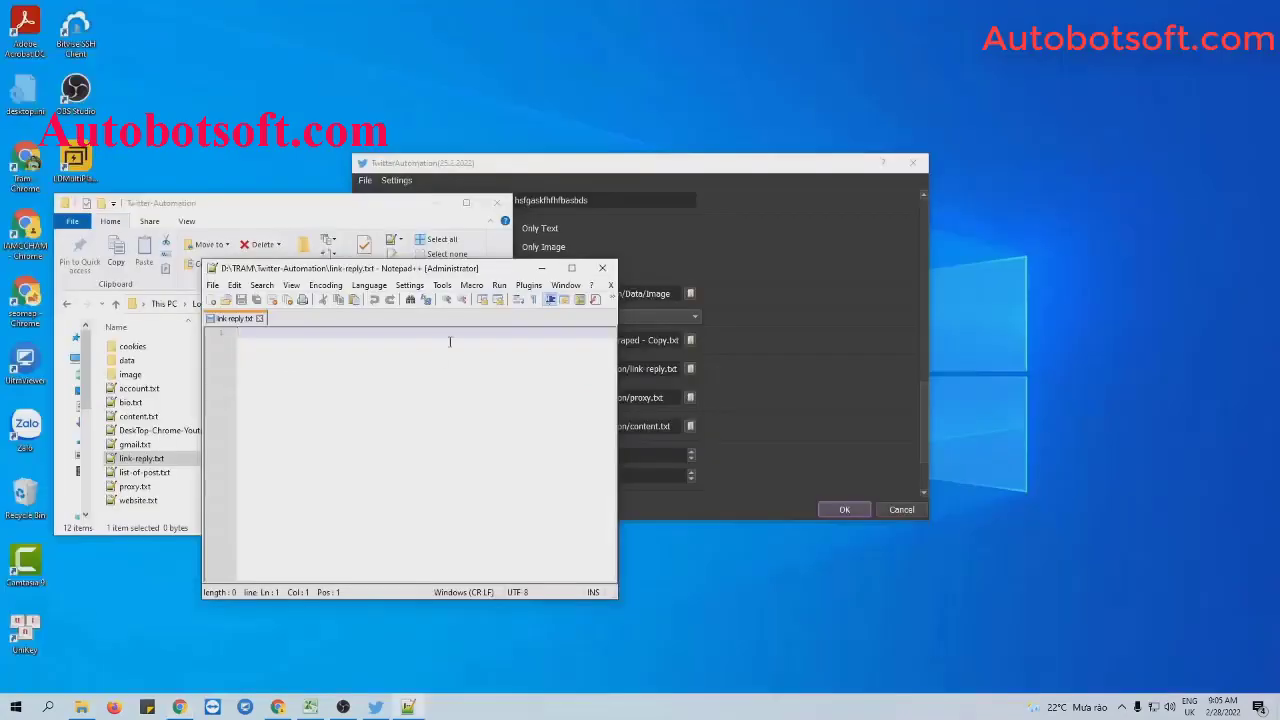
pyautogui.hotkey('ctrl', 'v')
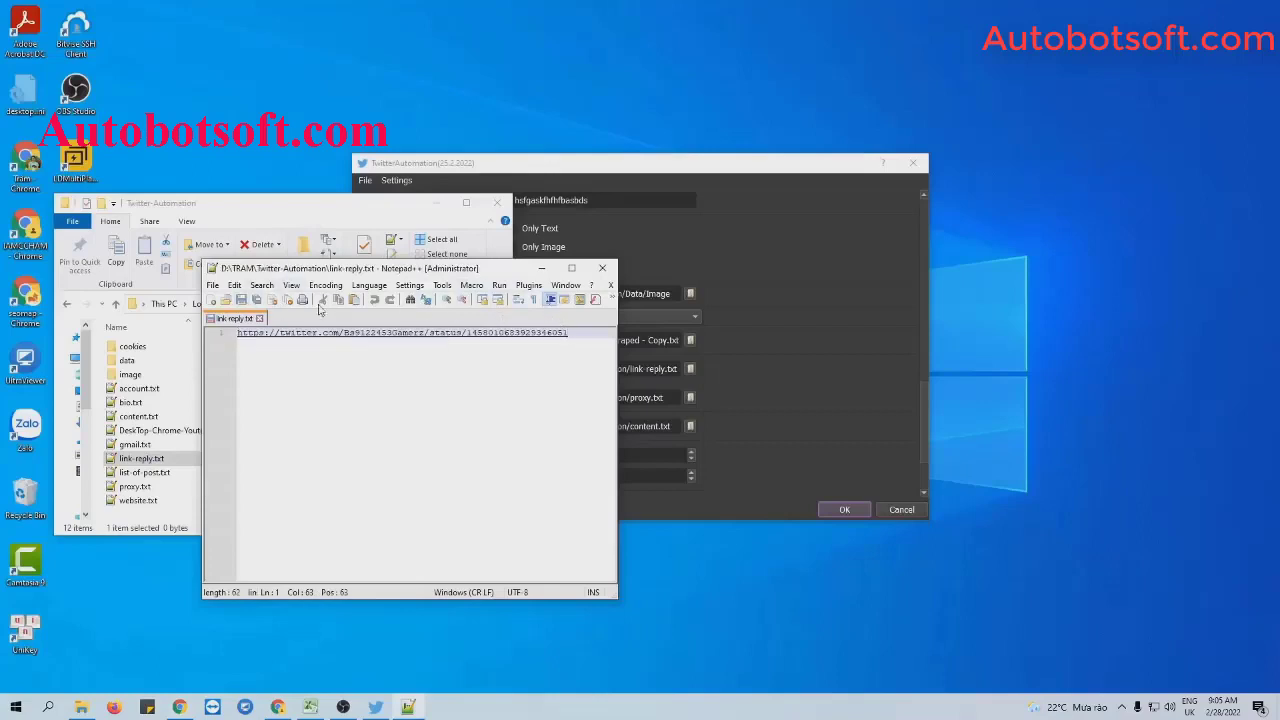
pyautogui.hotkey('ctrl', 's')
pyautogui.click(541, 268)
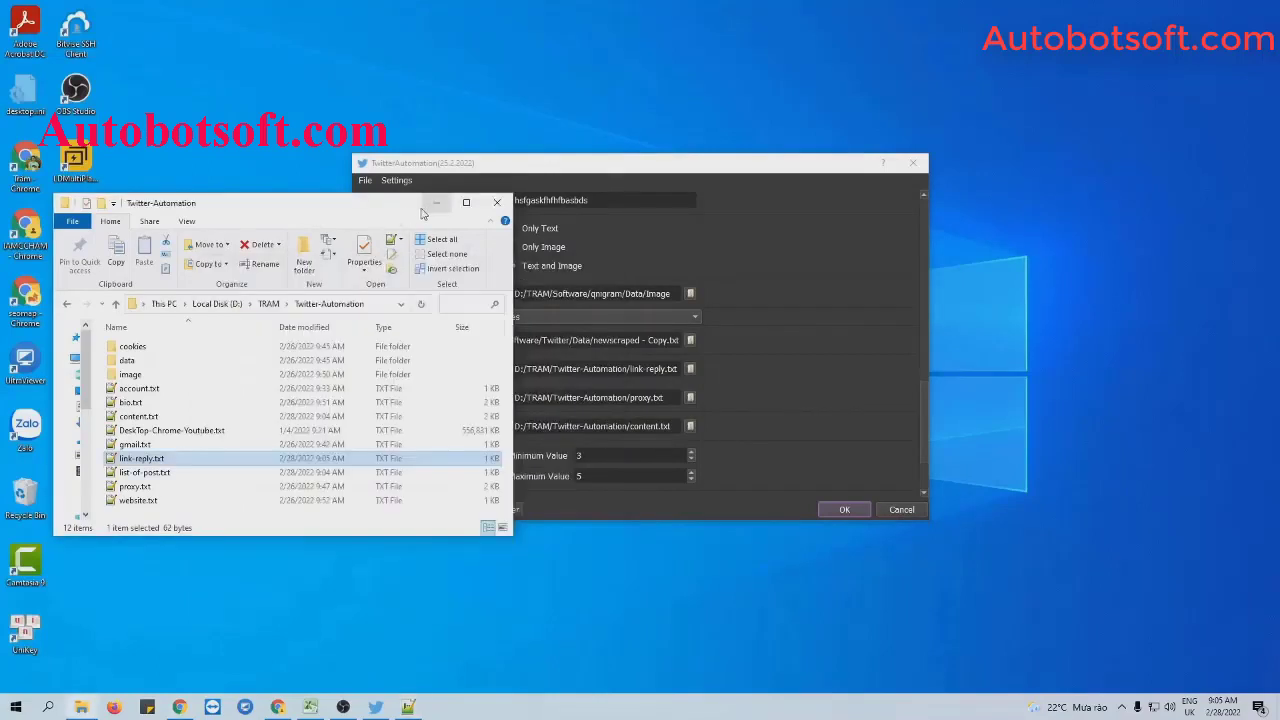
# Set List of Posts to D:/TRAM/Twitter-Automation/list-of-post.txt.
pyautogui.click(437, 204)
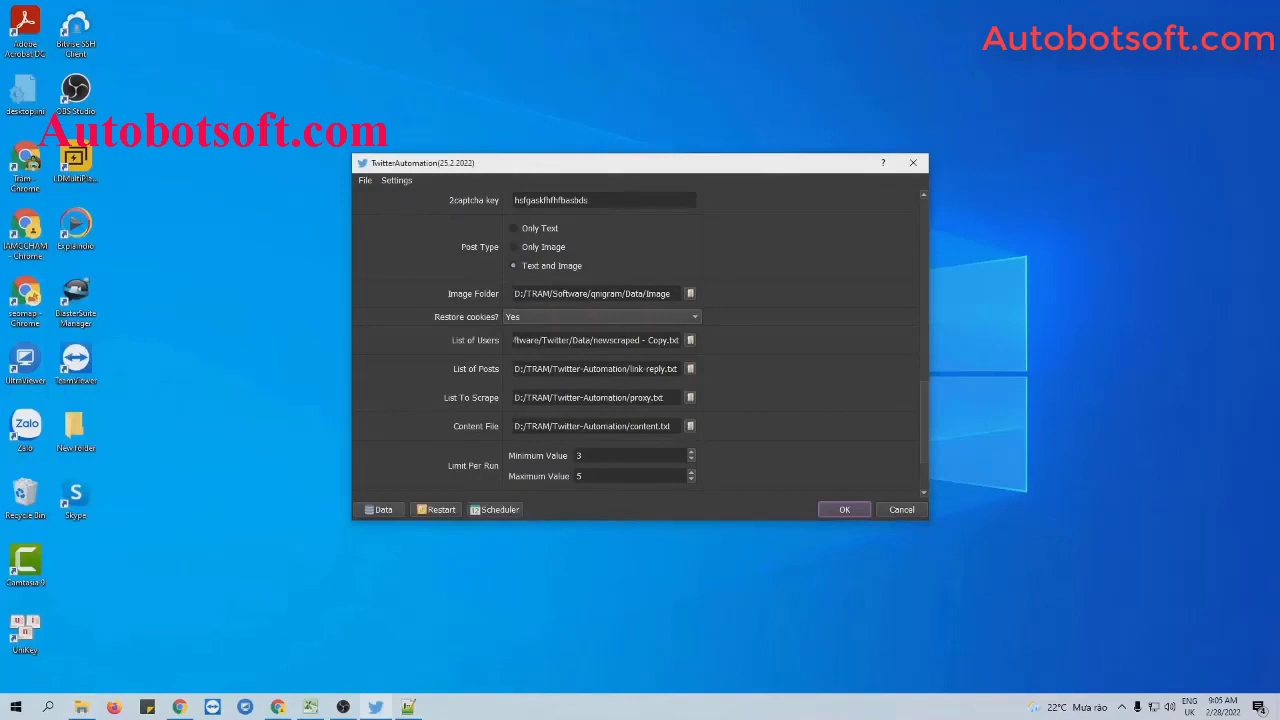
pyautogui.click(689, 369)
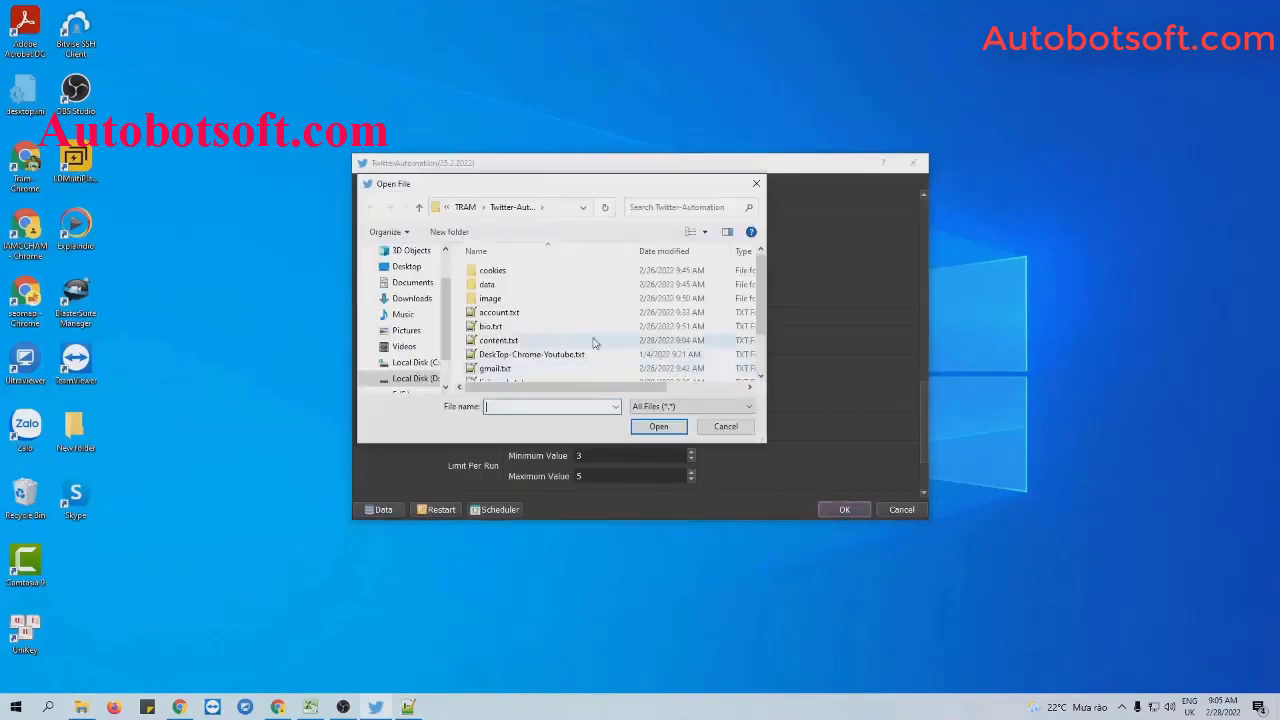
pyautogui.scroll(-1, 505, 347)
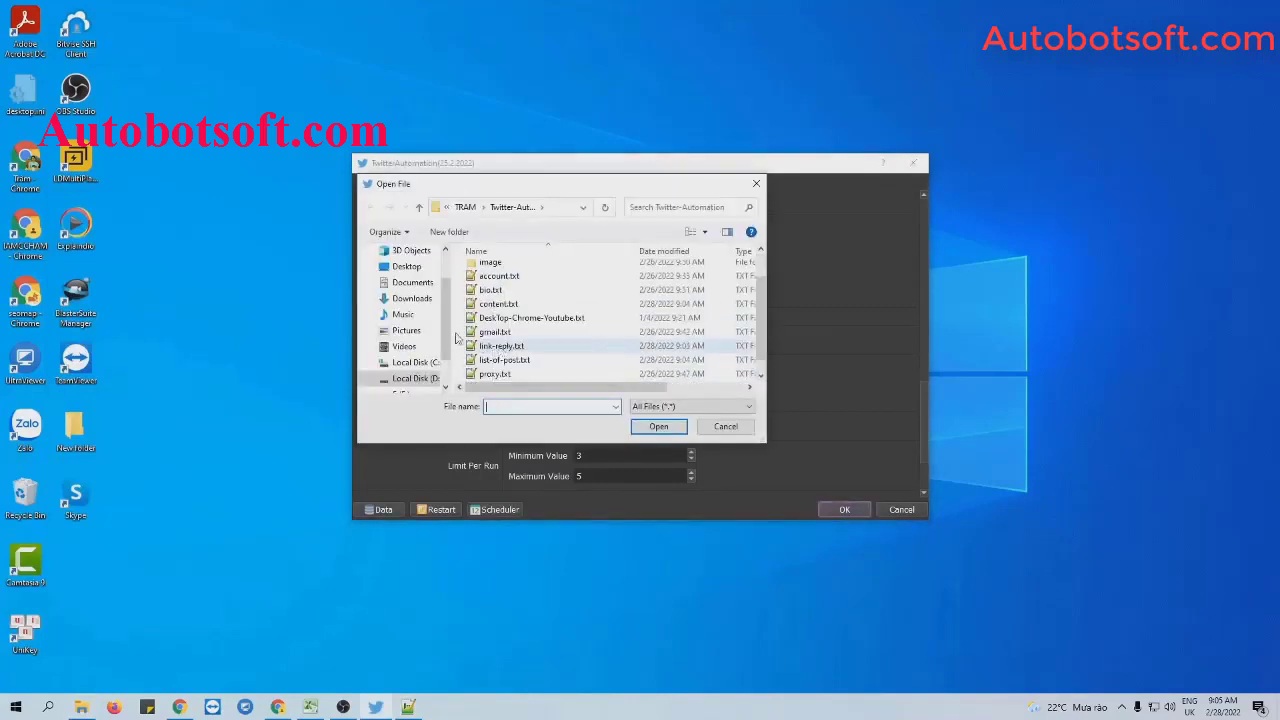
pyautogui.click(505, 360)
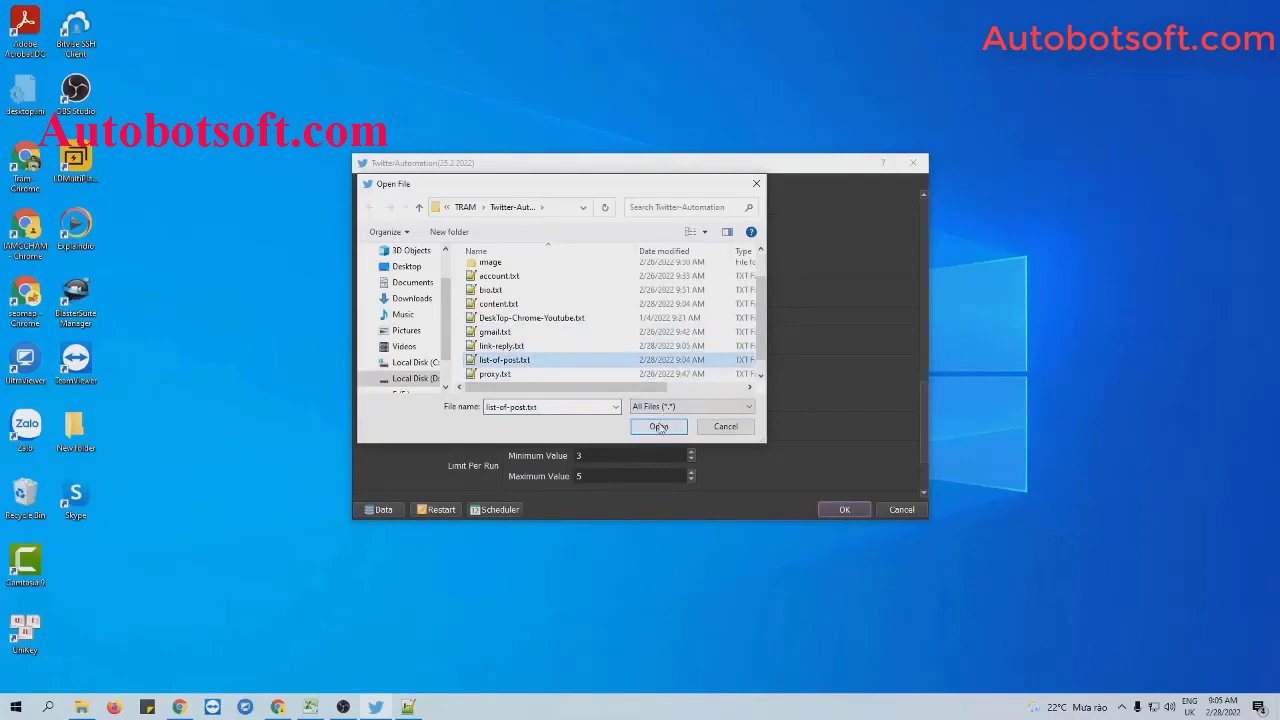
pyautogui.click(660, 428)
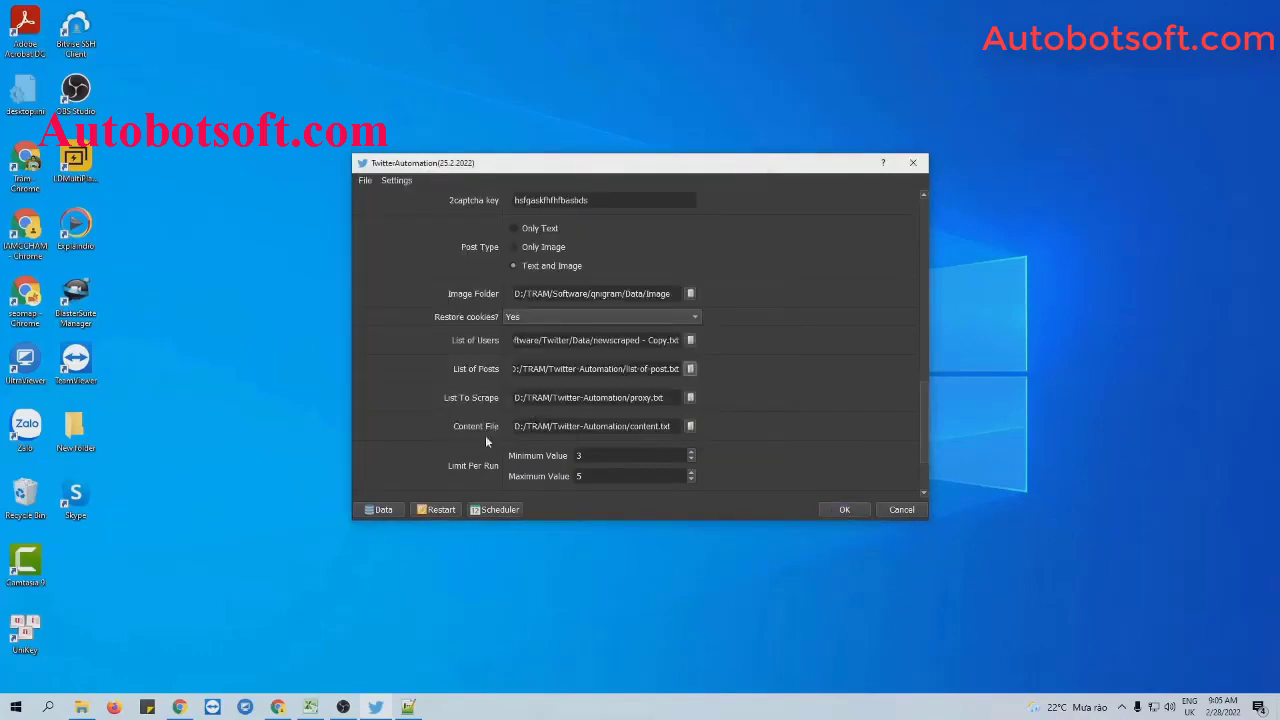
# Create a new blank text file named content.txt in the Twitter-Automation folder.
pyautogui.click(81, 707)
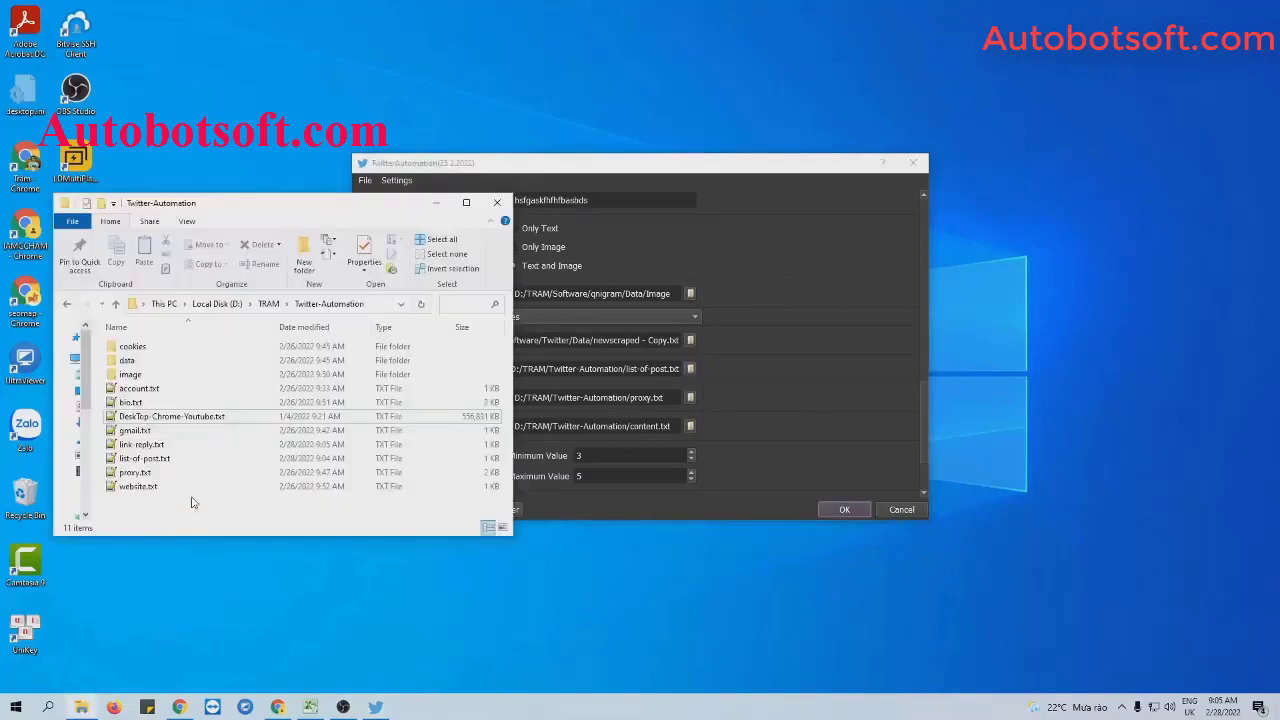
pyautogui.rightClick(185, 504)
pyautogui.moveTo(231, 479)
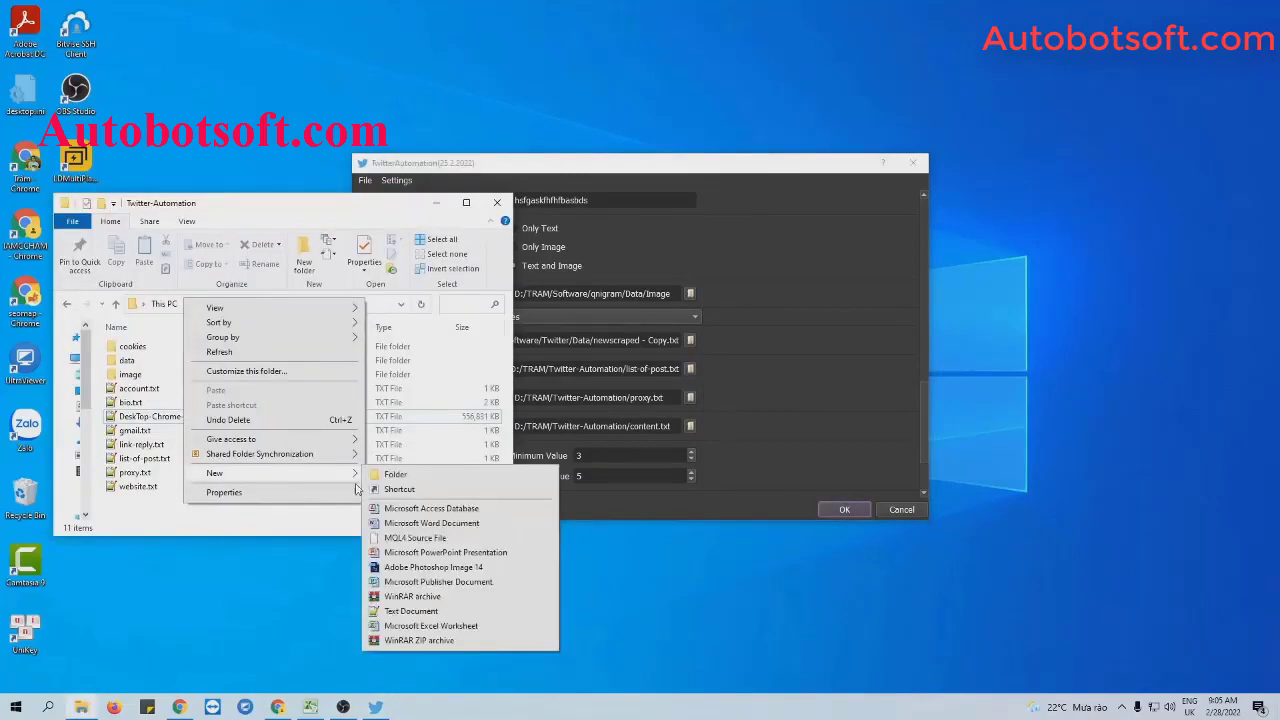
pyautogui.click(392, 612)
pyautogui.write('content.txt')
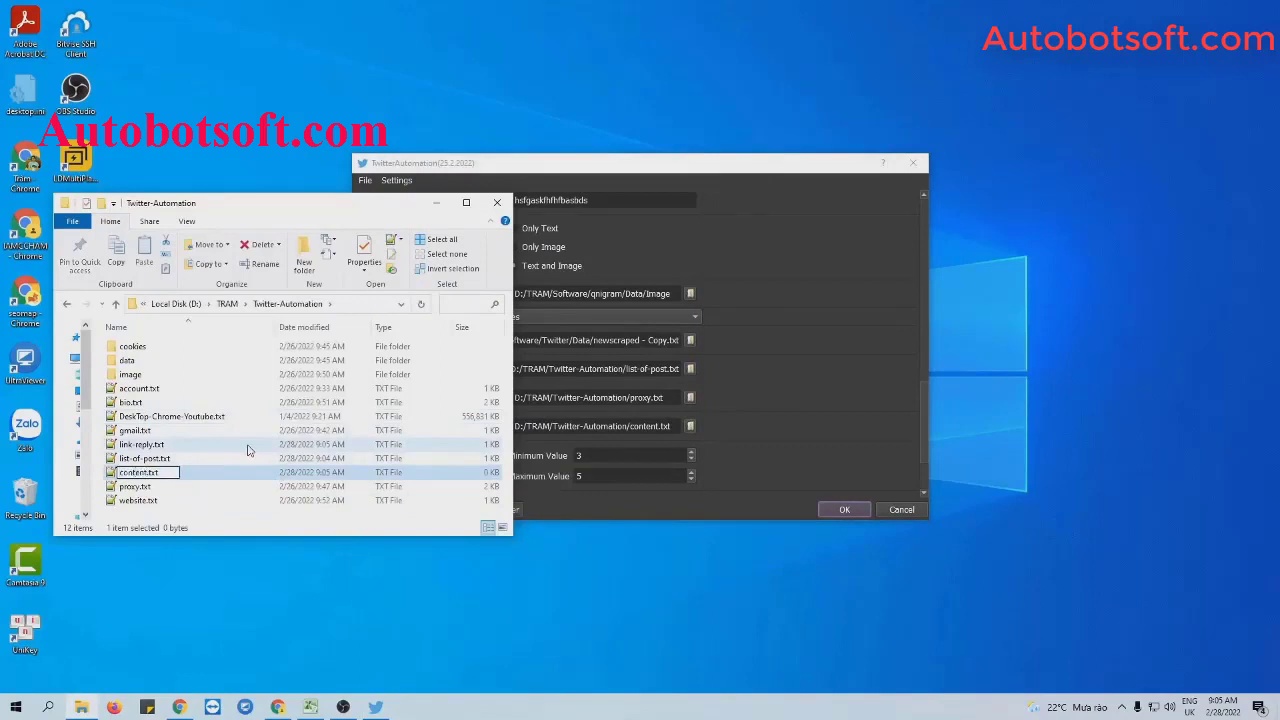
pyautogui.press('Return')
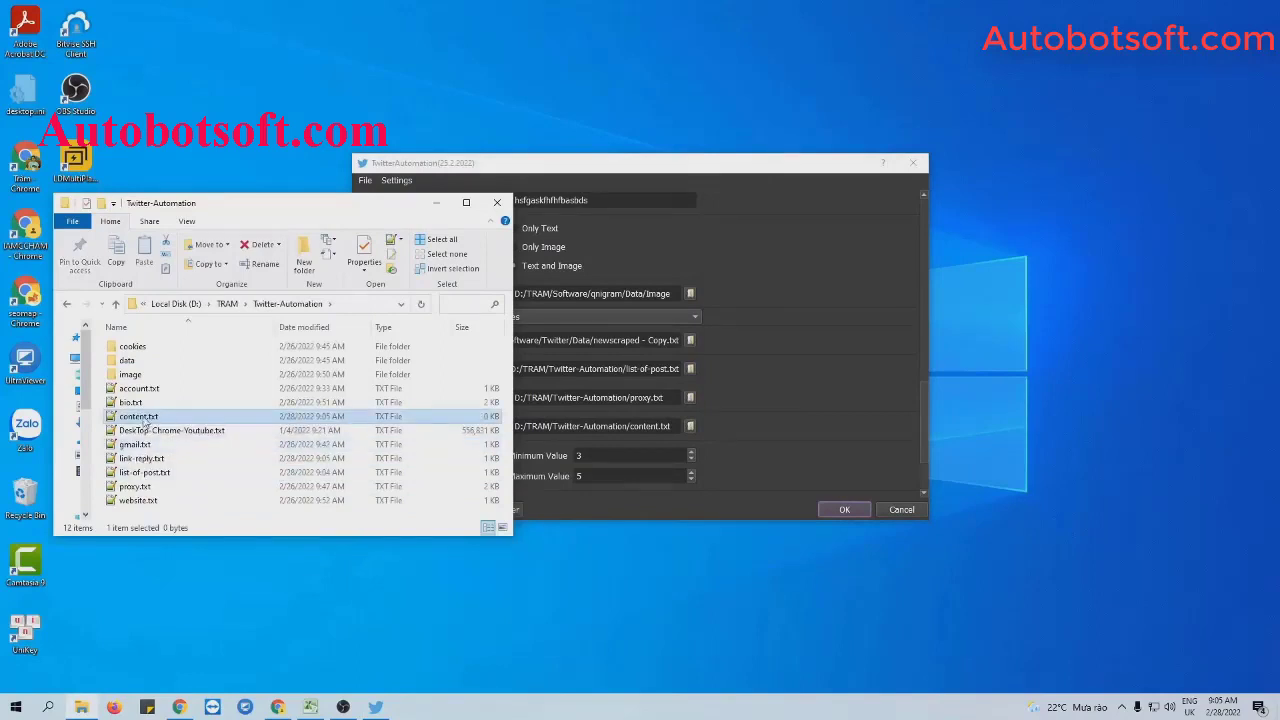
# Paste the 14 quote lines into content.txt, save it, and tuck Notepad++ and Explorer away.
pyautogui.doubleClick(146, 416)
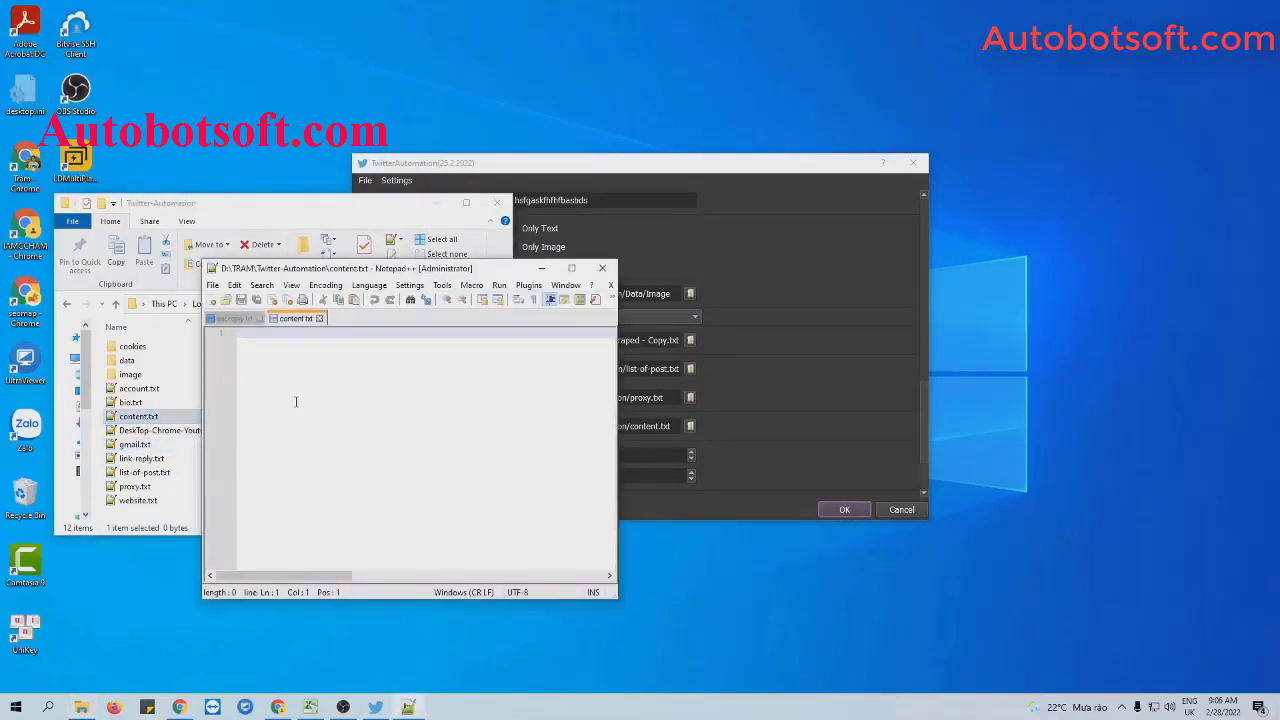
pyautogui.hotkey('ctrl', 'v')
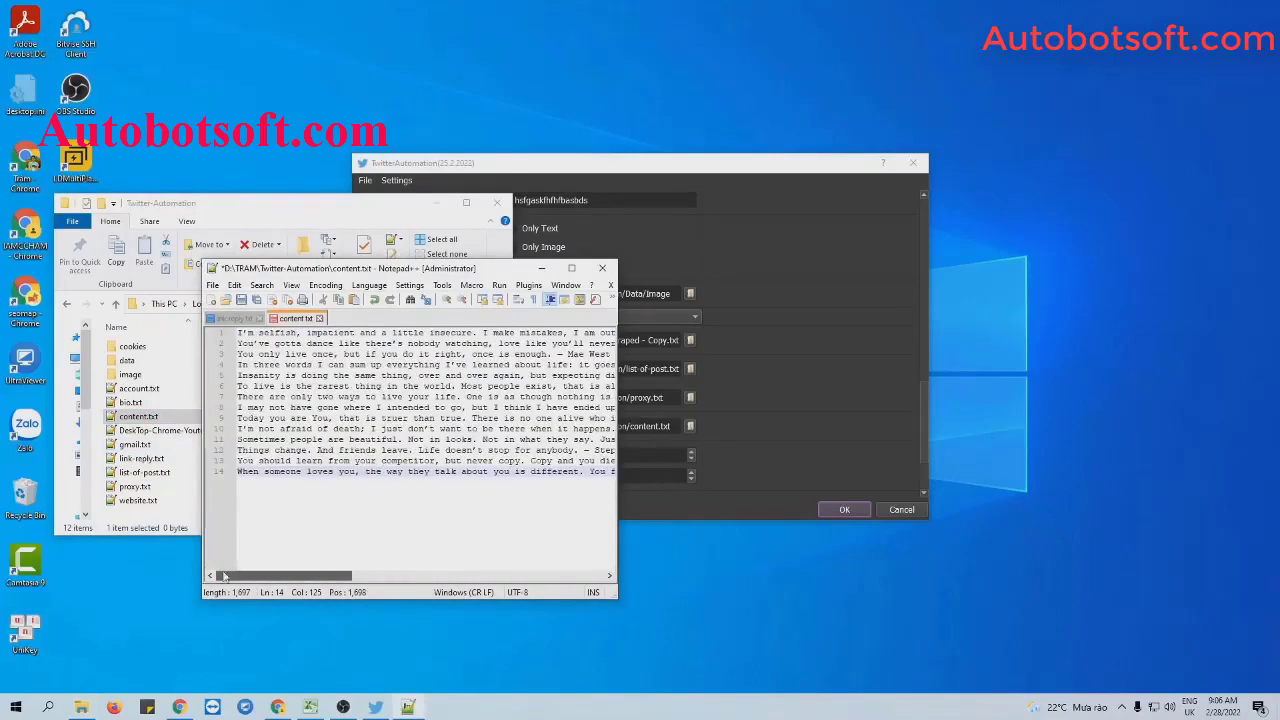
pyautogui.click(259, 332)
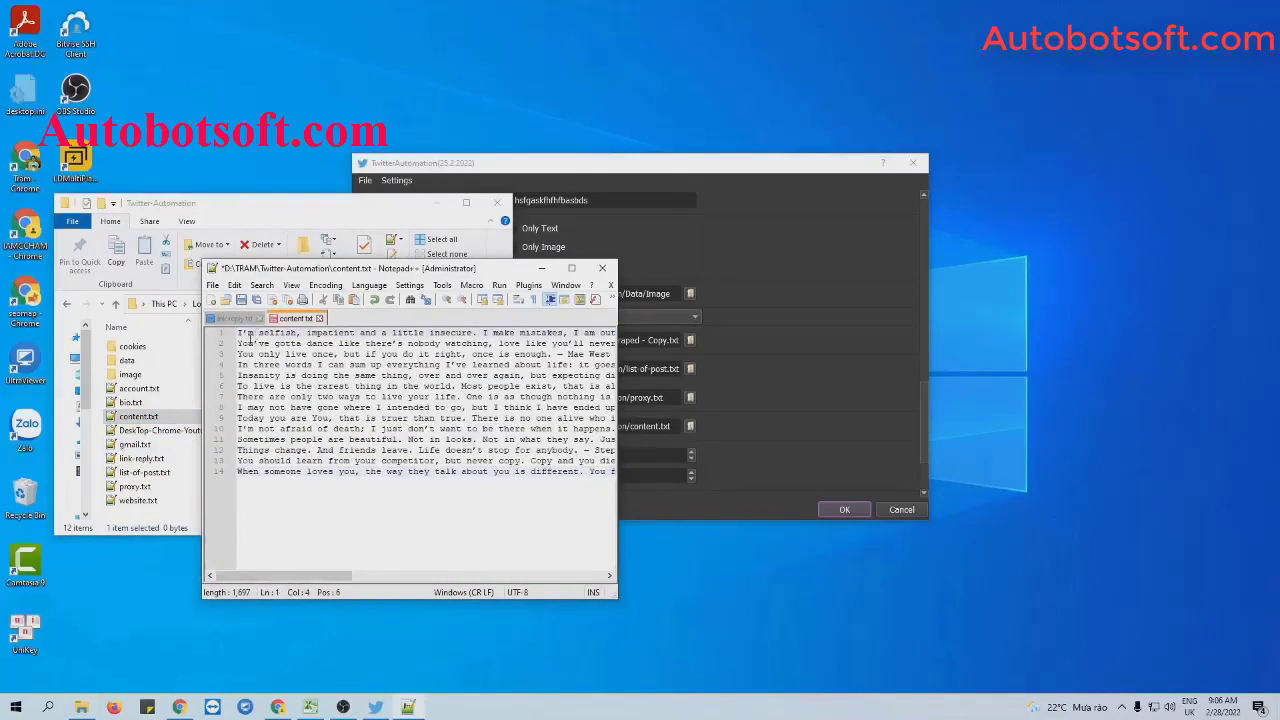
pyautogui.click(252, 354)
pyautogui.click(241, 299)
pyautogui.click(546, 270)
pyautogui.click(435, 203)
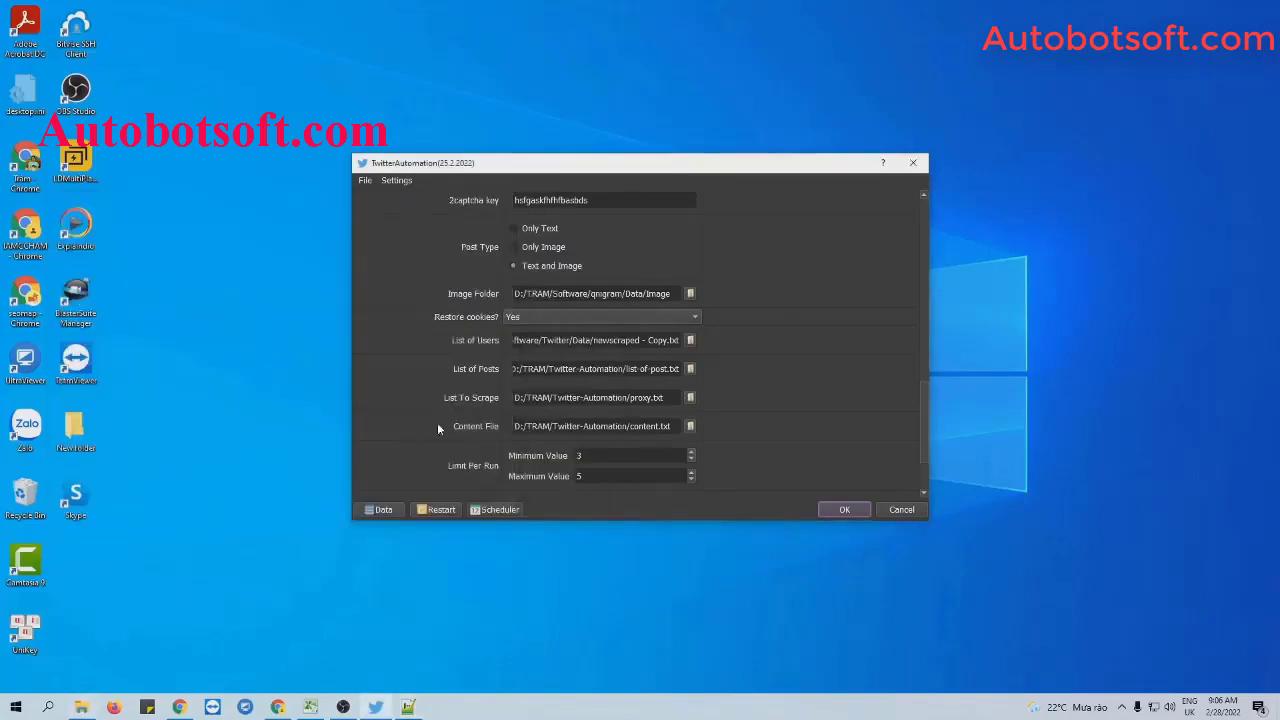
# Choose content.txt as the Content File and apply the settings with OK to start the run.
pyautogui.click(690, 426)
pyautogui.click(498, 340)
pyautogui.click(657, 427)
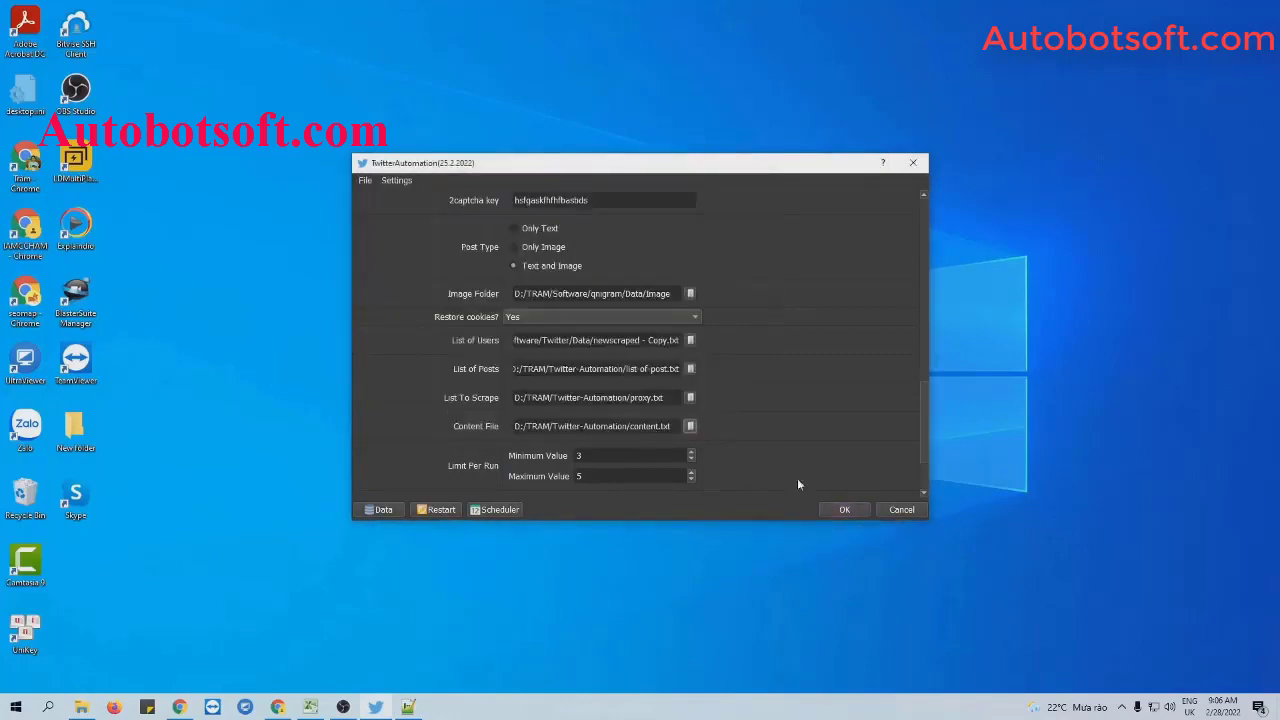
pyautogui.click(838, 510)
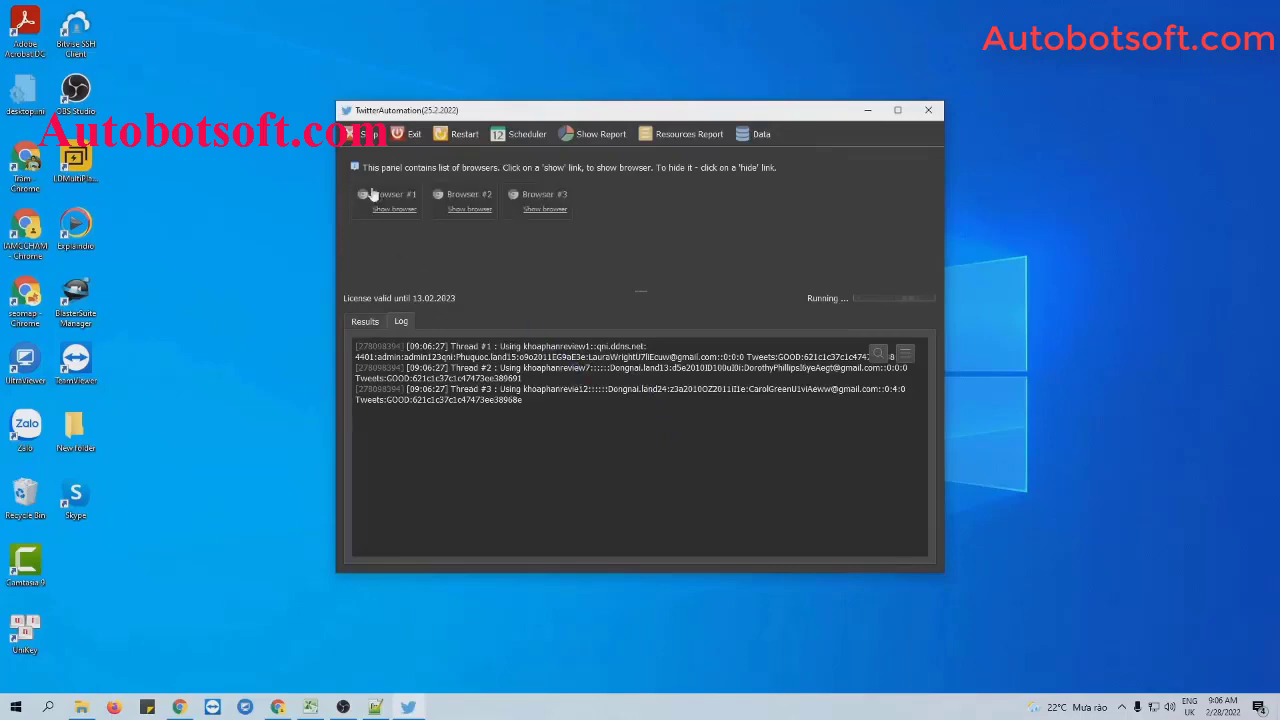
# Show Browser #1's Twitter window and tile the windows side by side.
pyautogui.click(395, 208)
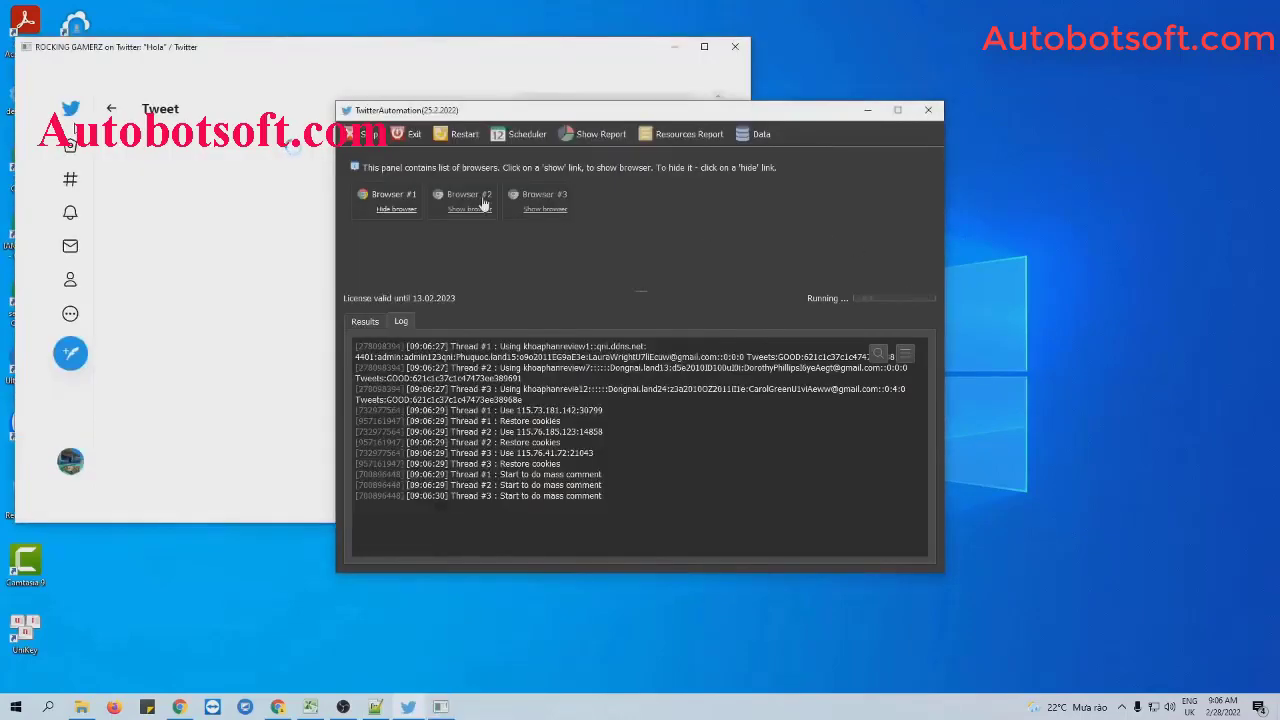
pyautogui.rightClick(708, 707)
pyautogui.click(762, 566)
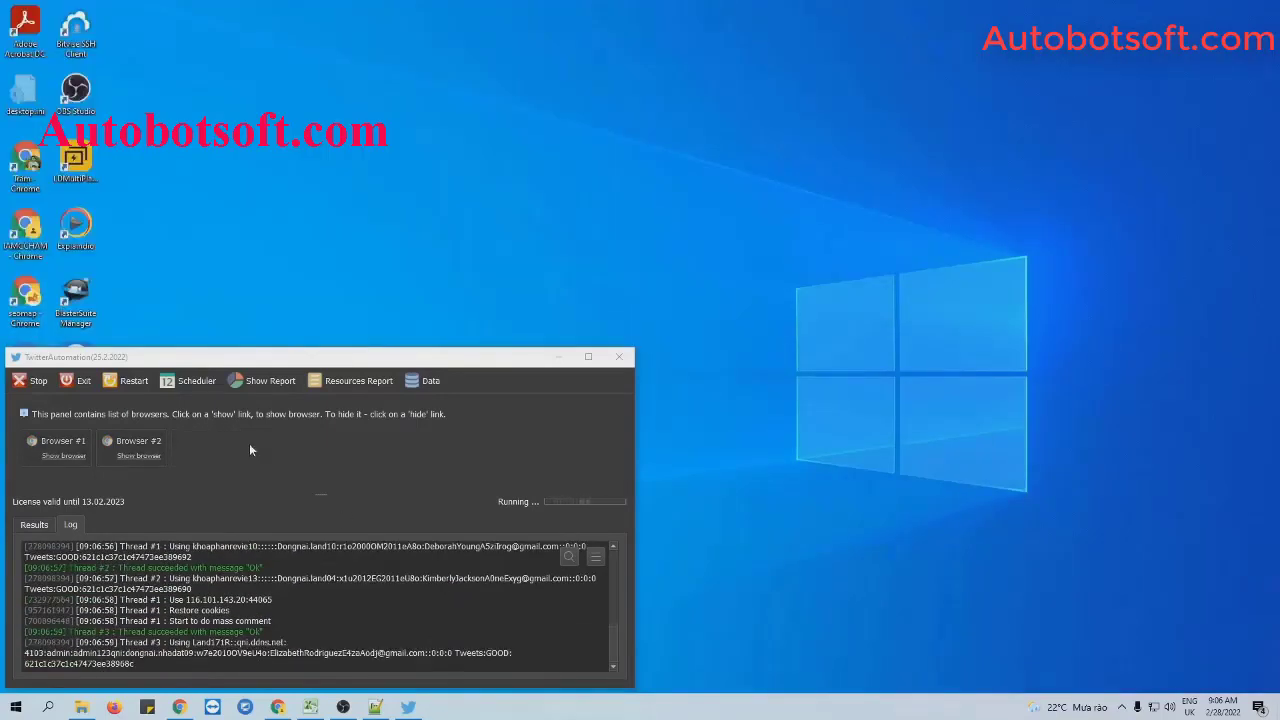
# Show Browsers #1, #2 and #3 and tile all windows side by side beside the log.
pyautogui.click(64, 455)
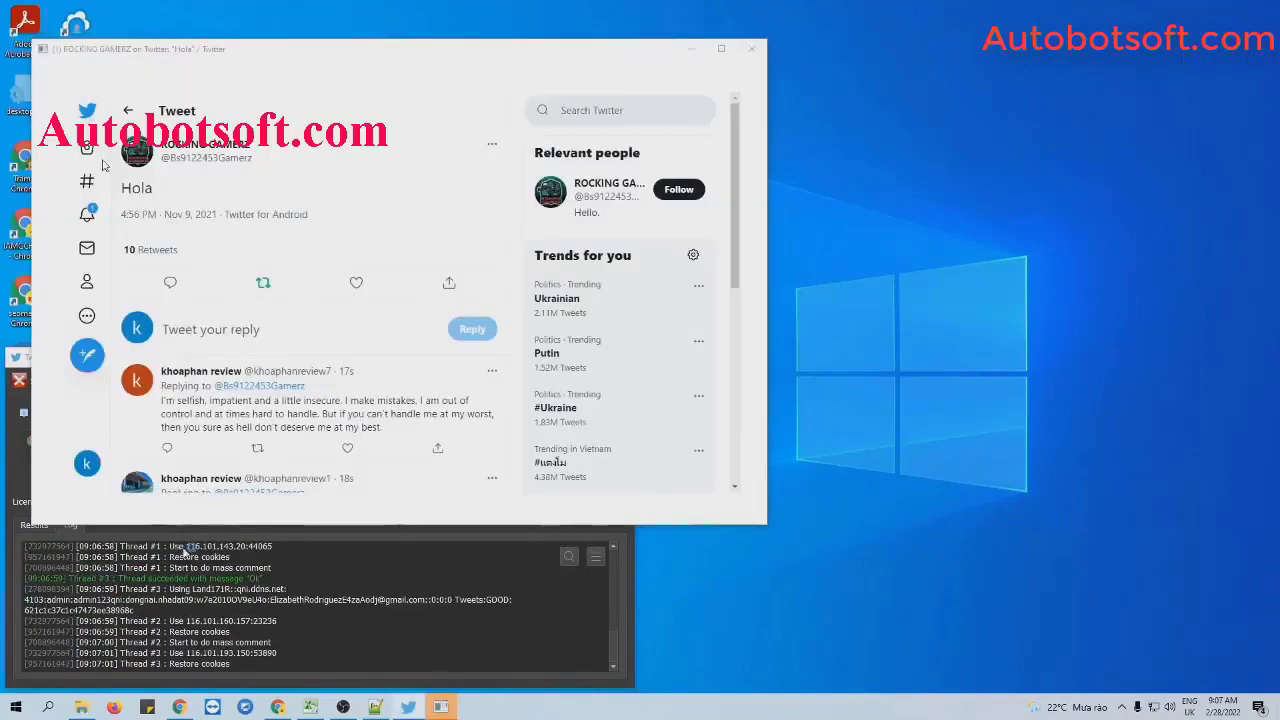
pyautogui.click(130, 456)
pyautogui.click(208, 456)
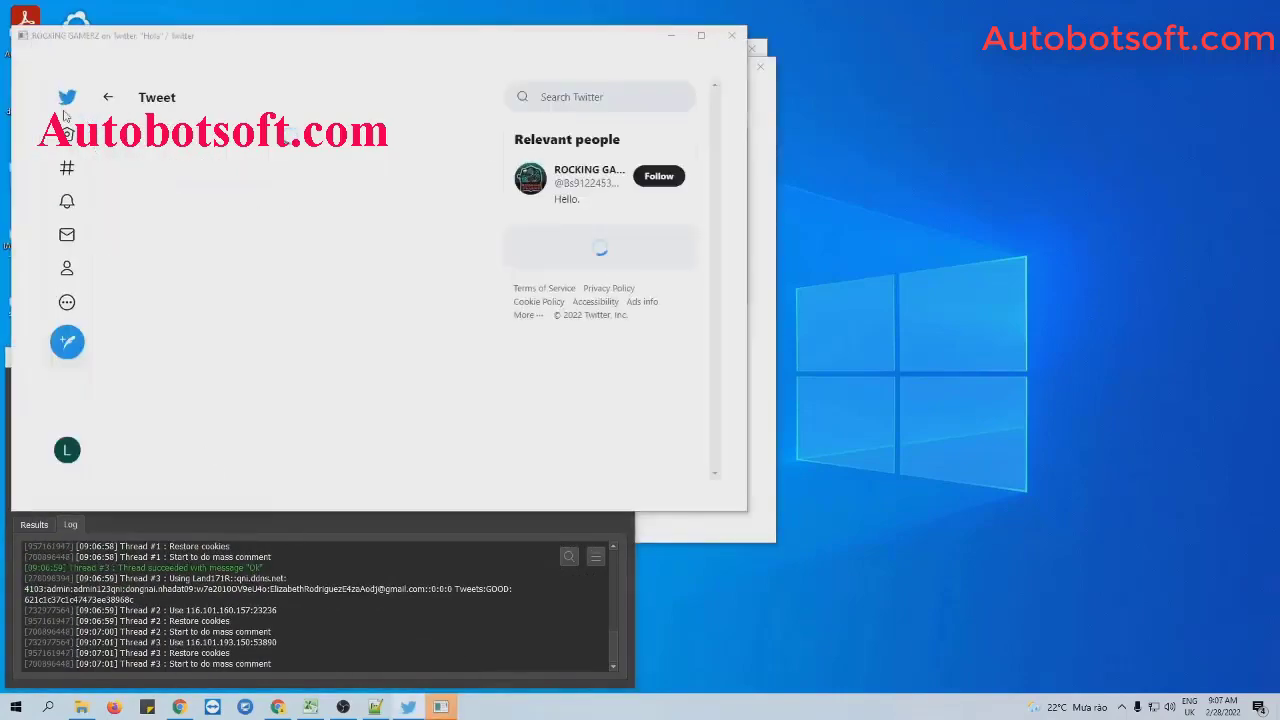
pyautogui.rightClick(535, 707)
pyautogui.click(581, 590)
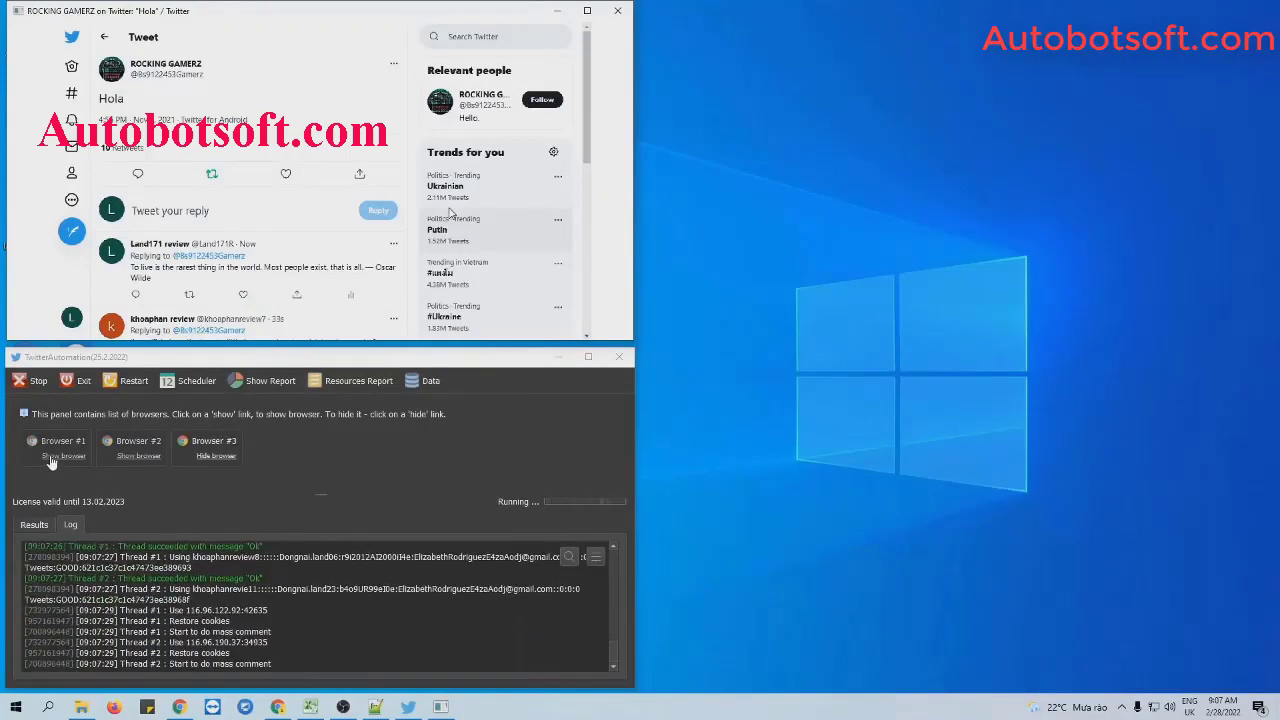
# Show Browser #1 and another bot's window, then tile the four windows in a grid.
pyautogui.click(50, 458)
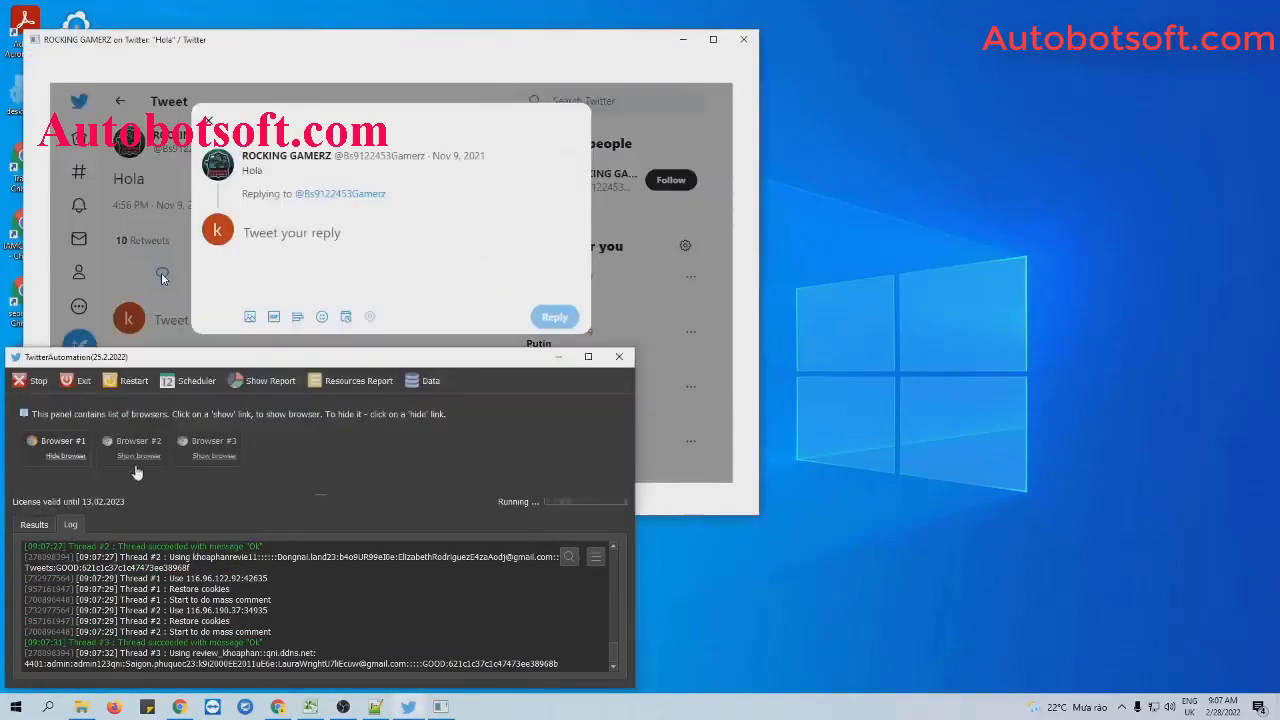
pyautogui.click(214, 455)
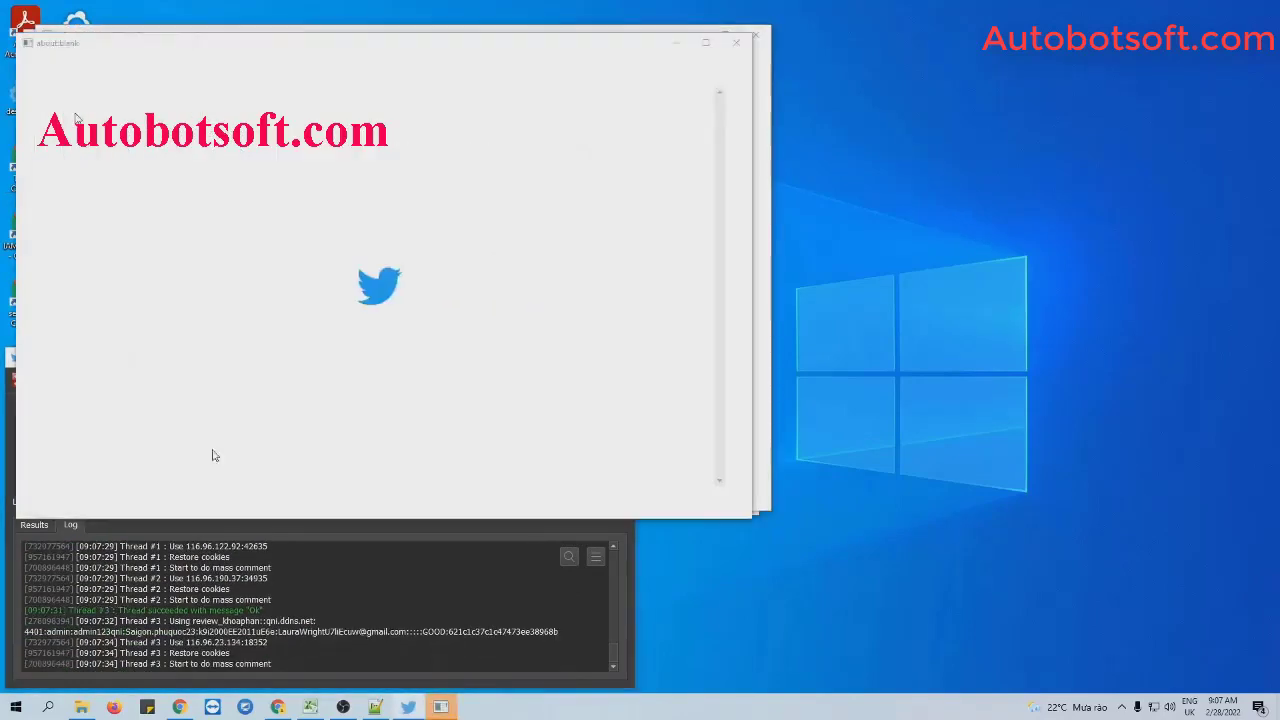
pyautogui.rightClick(674, 713)
pyautogui.click(747, 577)
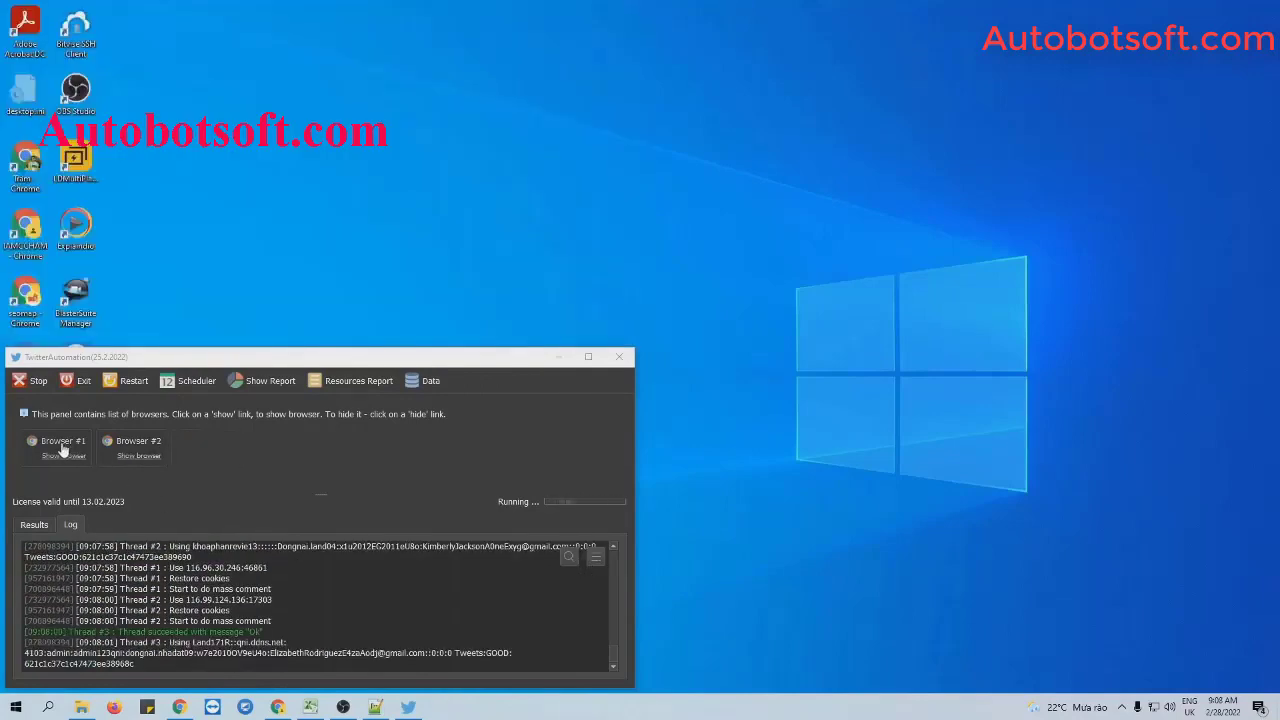
# Show Browser #1 again and re-tile all windows side by side.
pyautogui.click(62, 450)
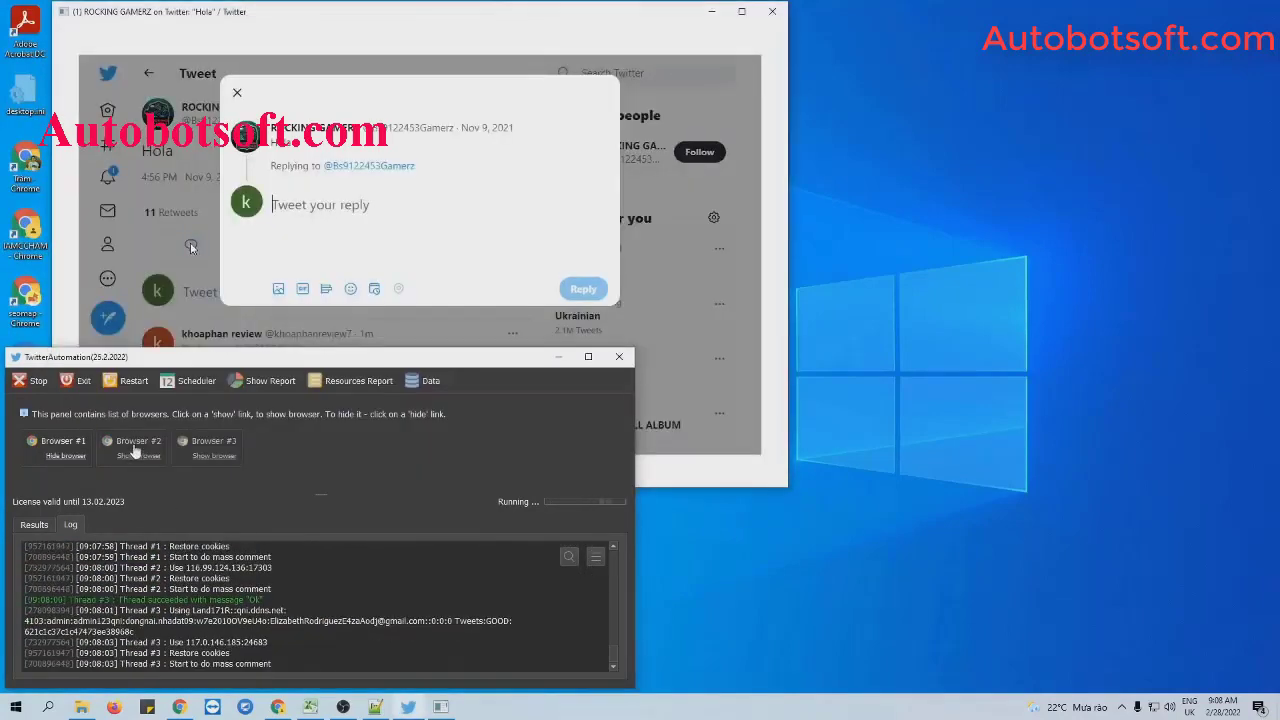
pyautogui.rightClick(690, 707)
pyautogui.click(764, 578)
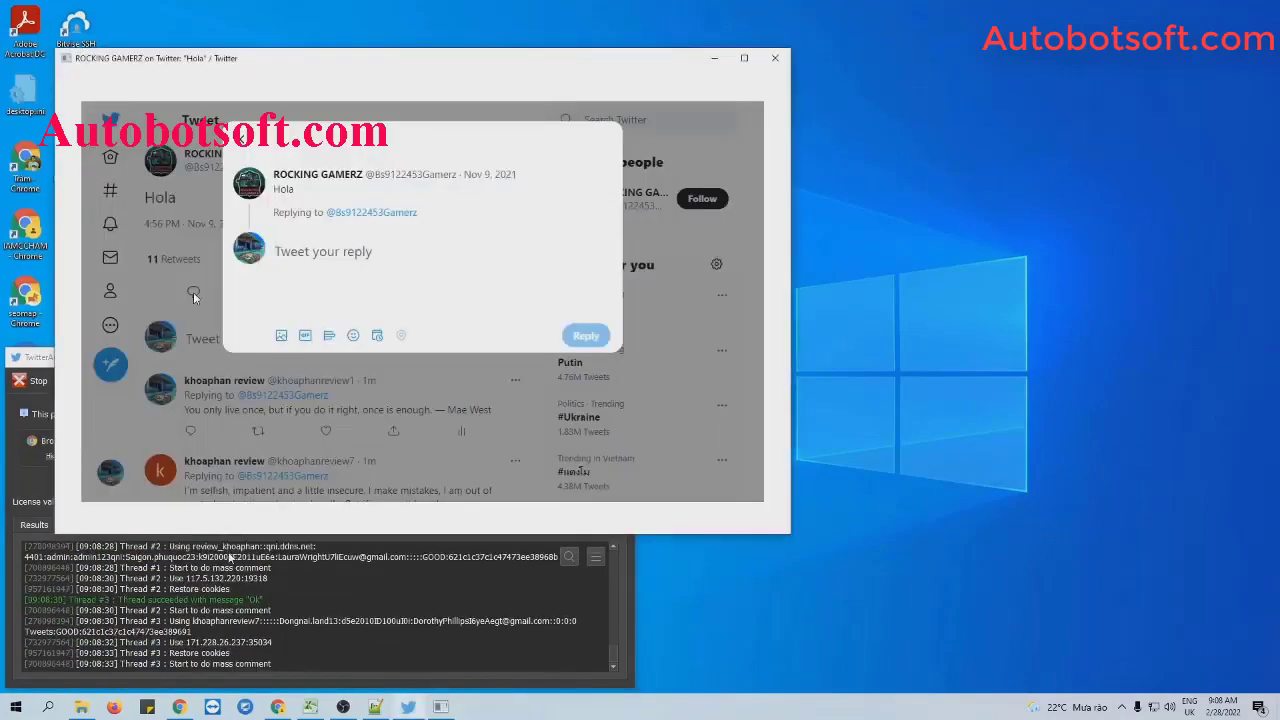
# Show Browser #3's Twitter window and tile all windows side by side.
pyautogui.click(213, 456)
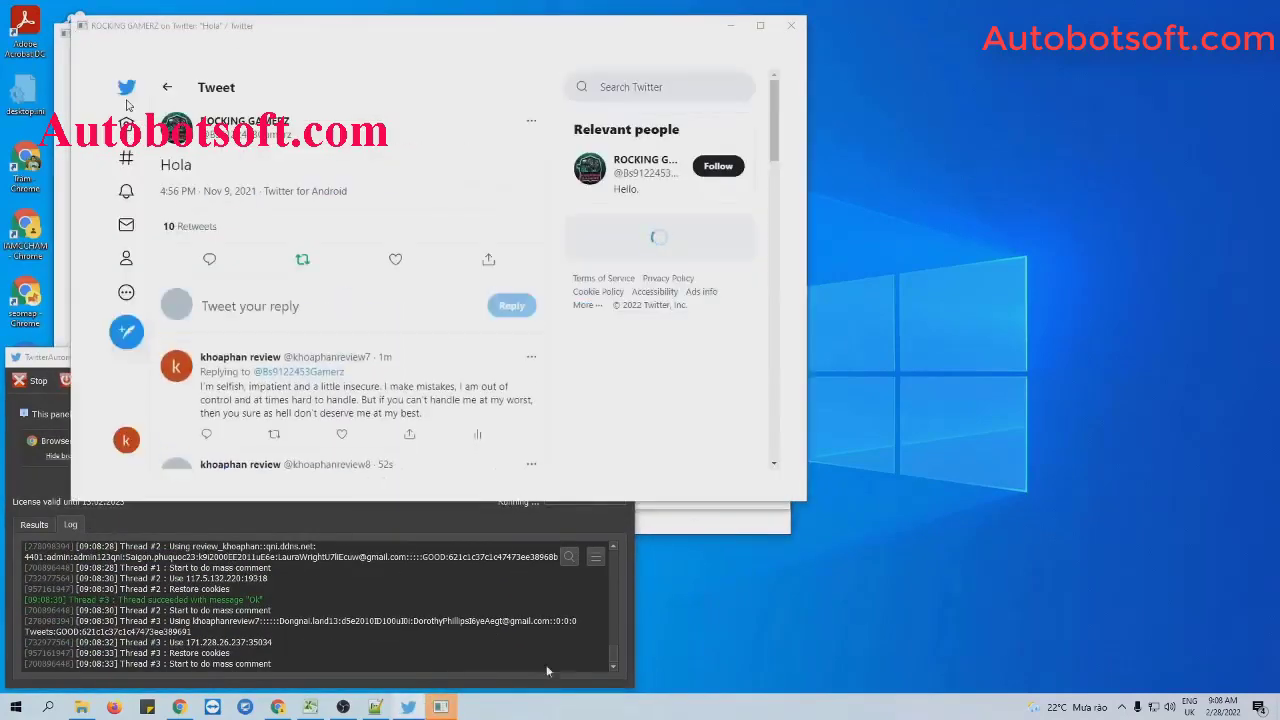
pyautogui.rightClick(815, 706)
pyautogui.click(870, 588)
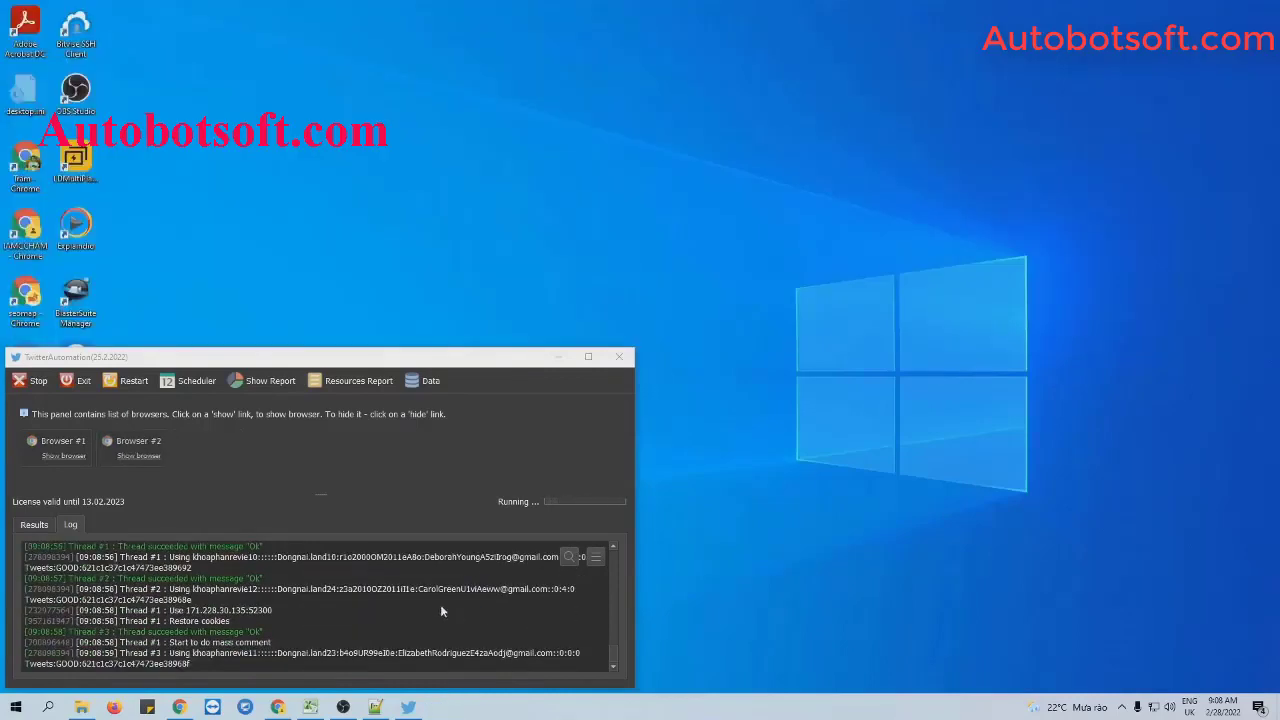
# Stop the mass-reply run instantly, dismiss the finished report, and bring up the Hola tweet page.
pyautogui.click(30, 380)
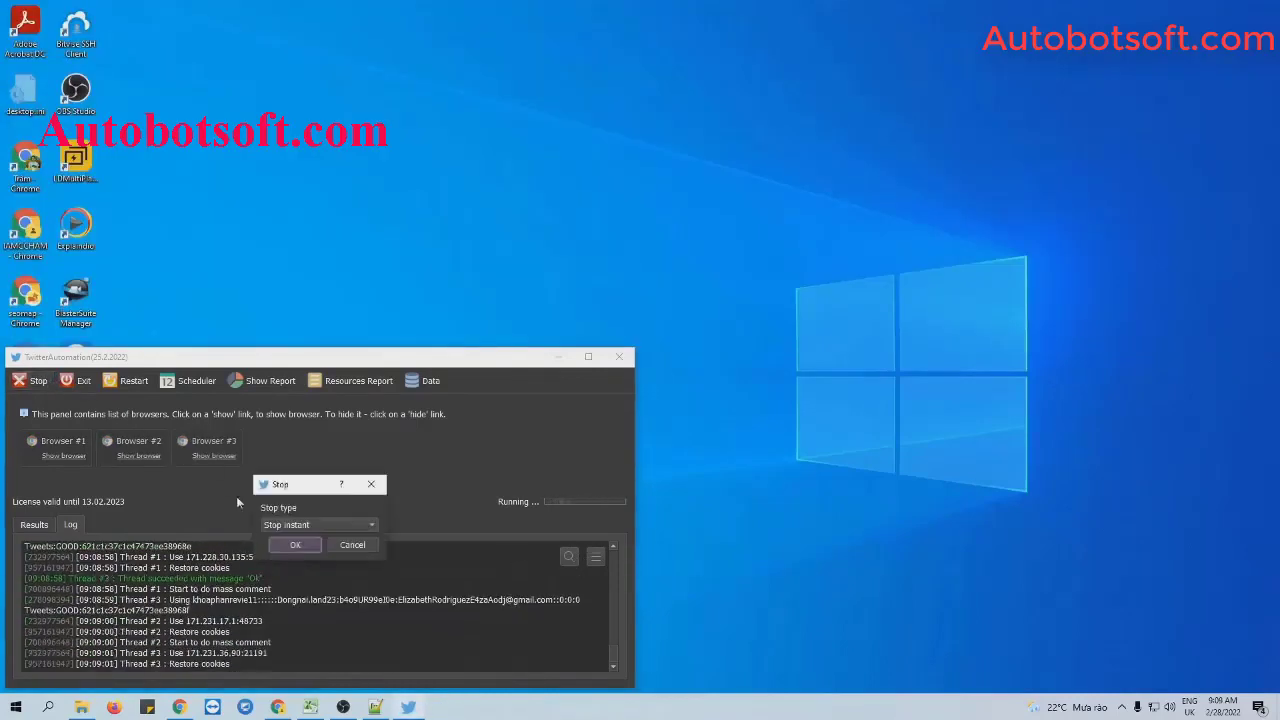
pyautogui.click(283, 548)
pyautogui.click(716, 532)
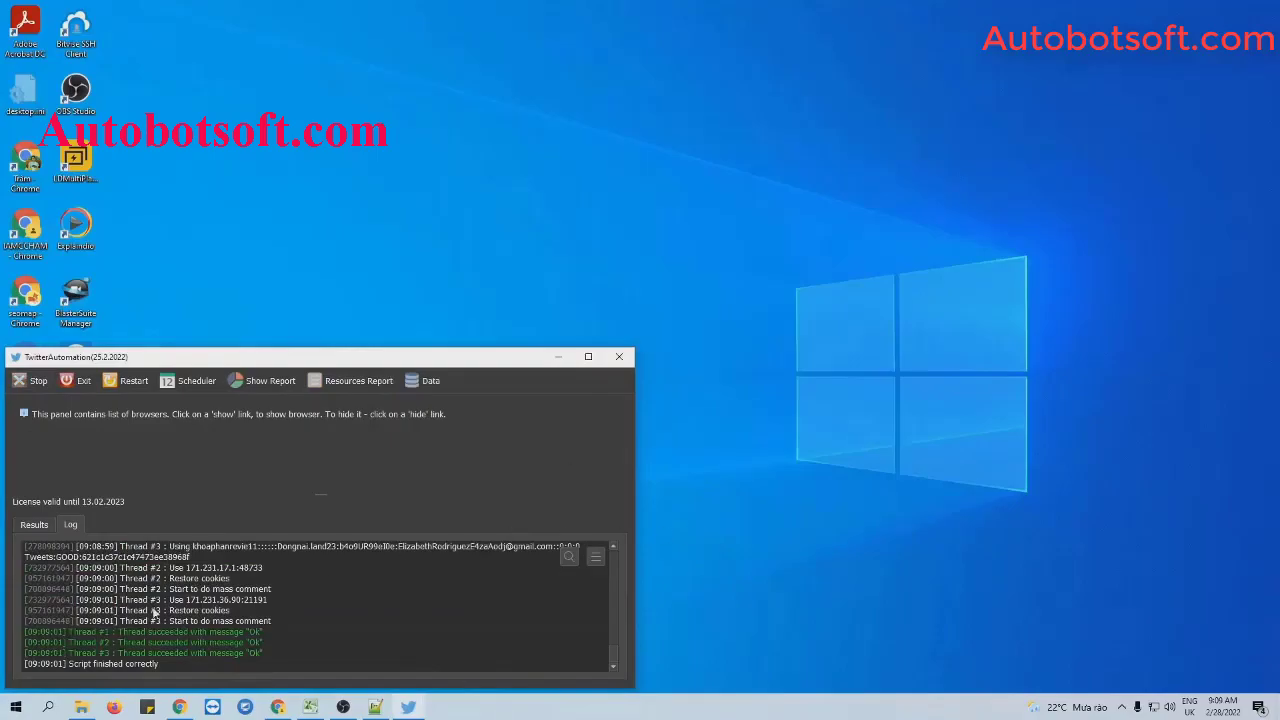
pyautogui.click(158, 714)
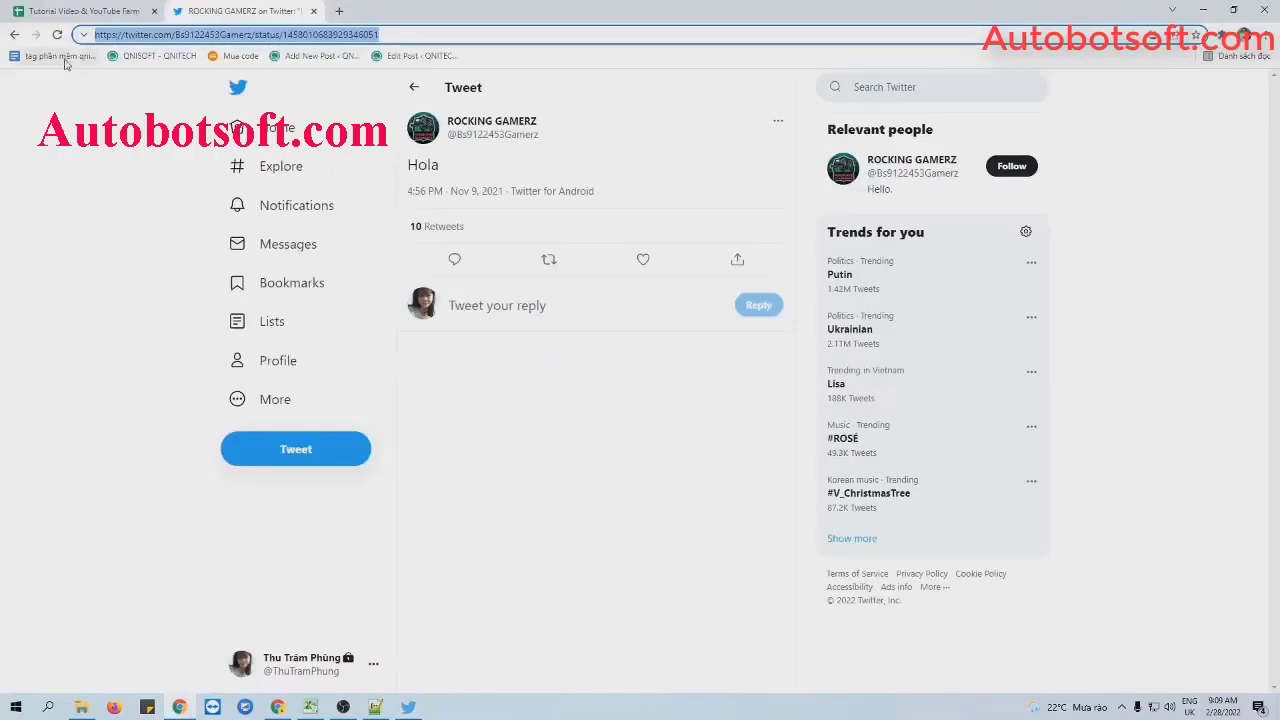
# Reload the Hola tweet page and scroll through the bot accounts' quote replies beneath it.
pyautogui.click(57, 34)
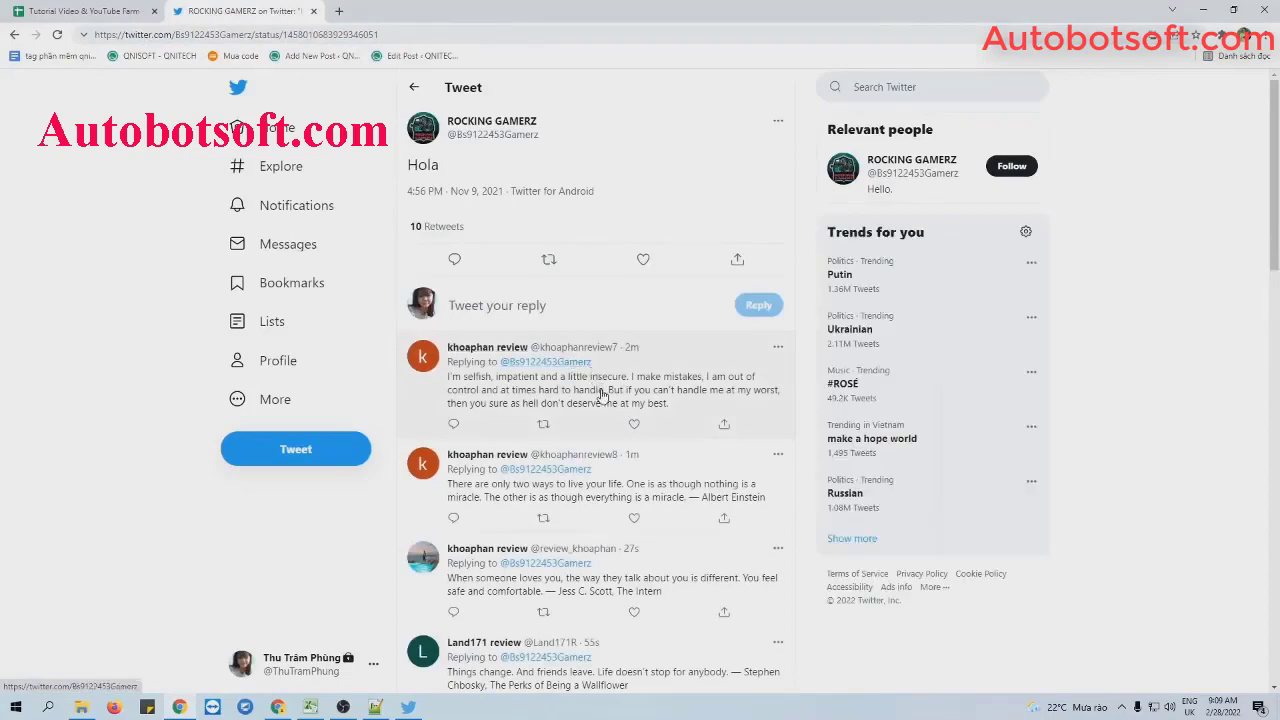
pyautogui.scroll(-15, 602, 395)
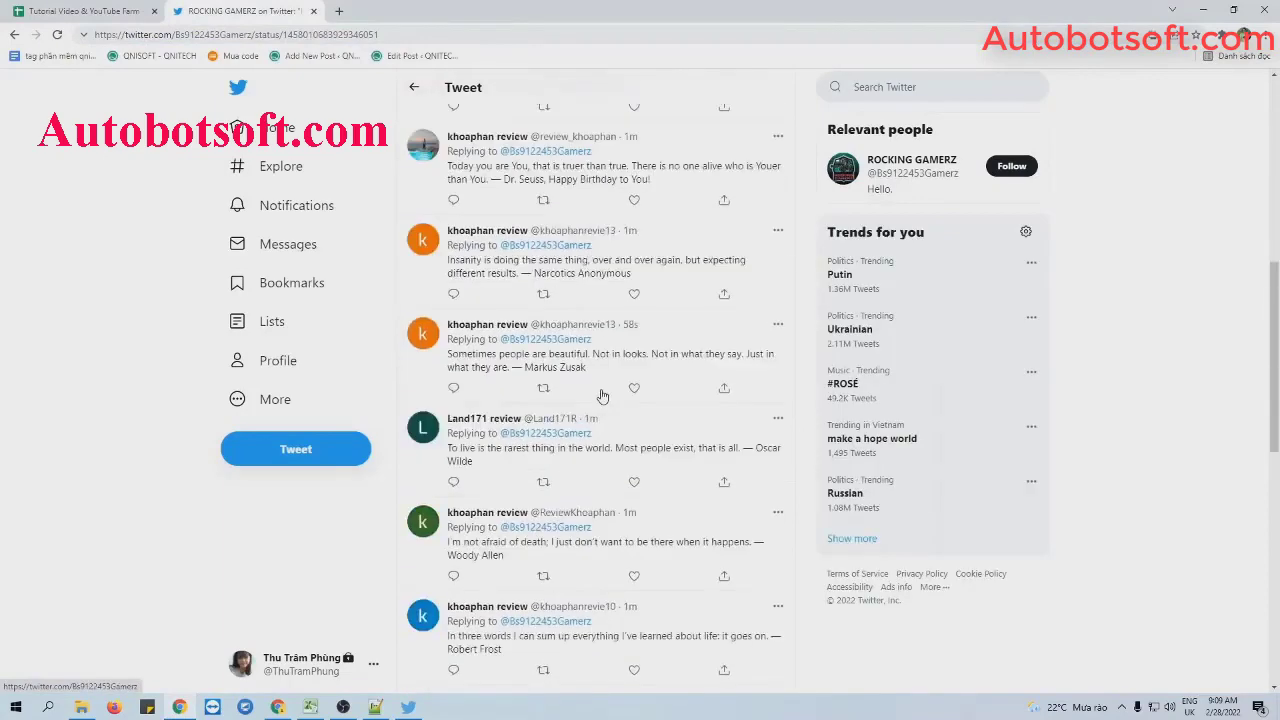
pyautogui.scroll(-2, 602, 395)
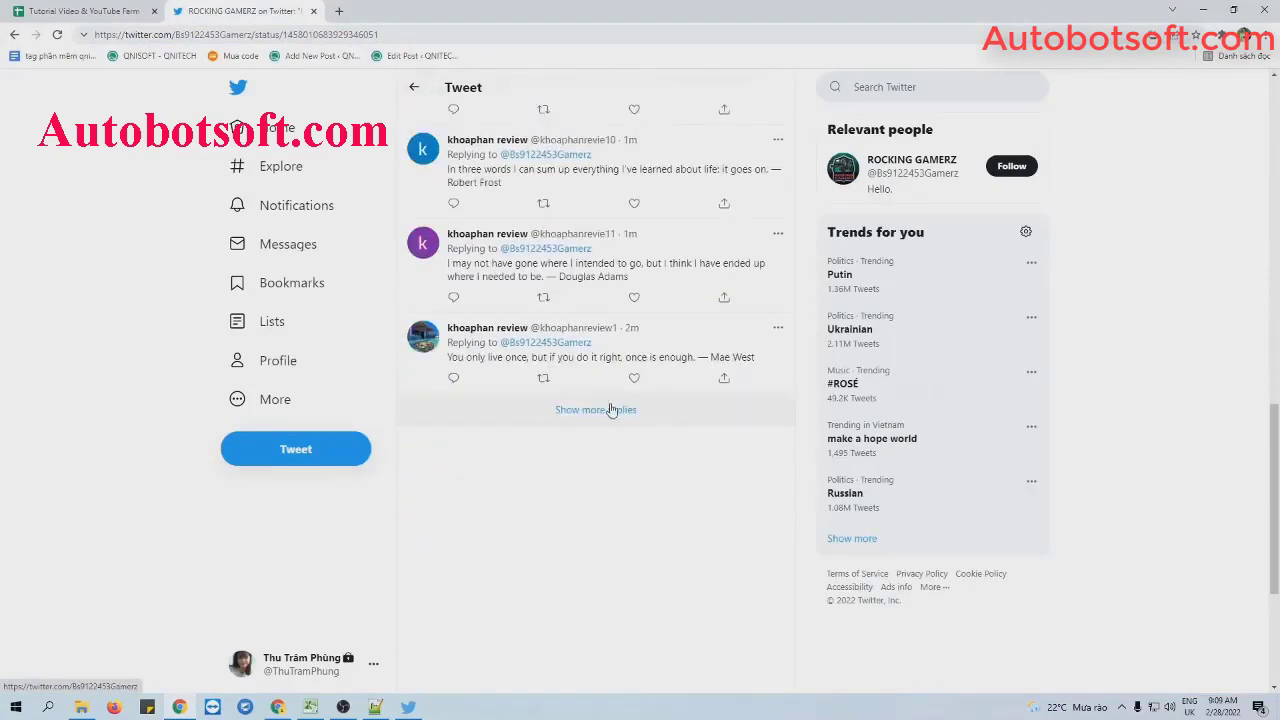